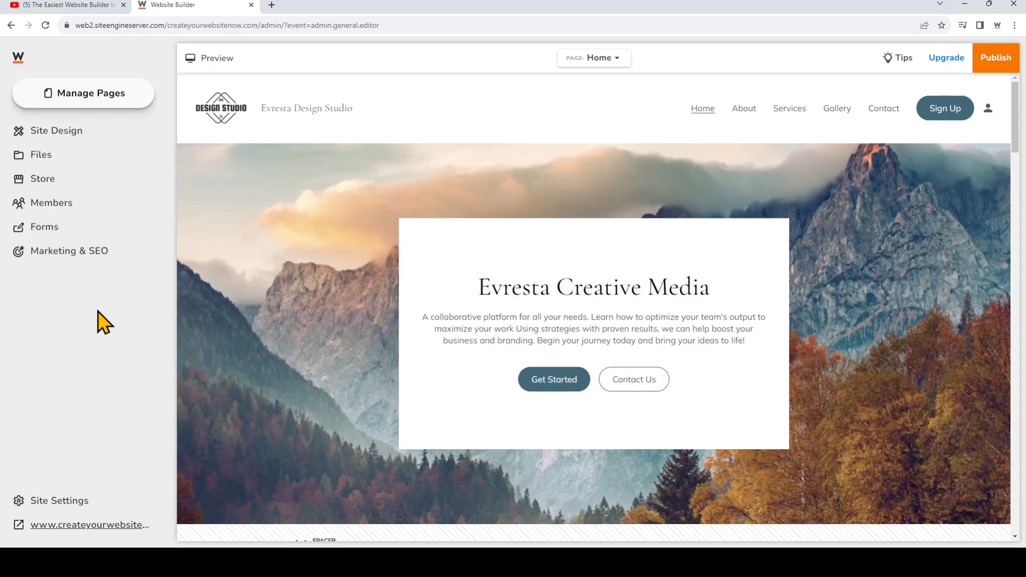
Step: Make the Butterflies stock video the hero section's background
click(228, 266)
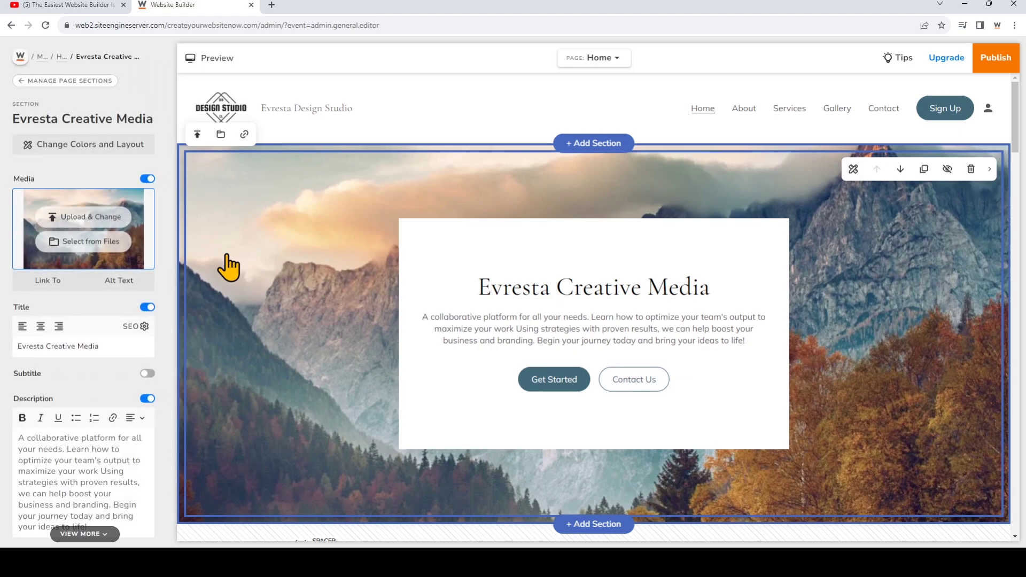
click(119, 246)
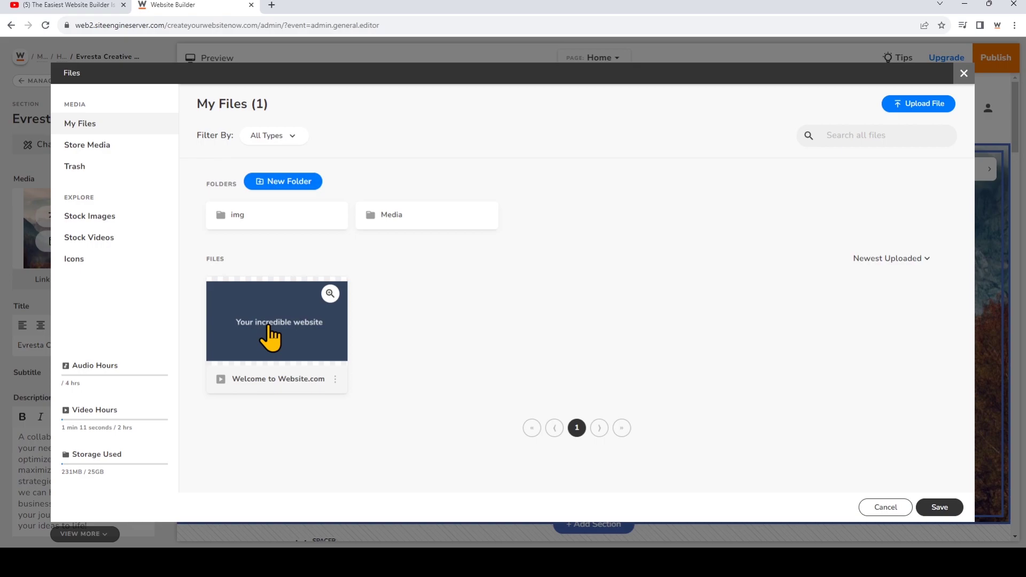
click(124, 241)
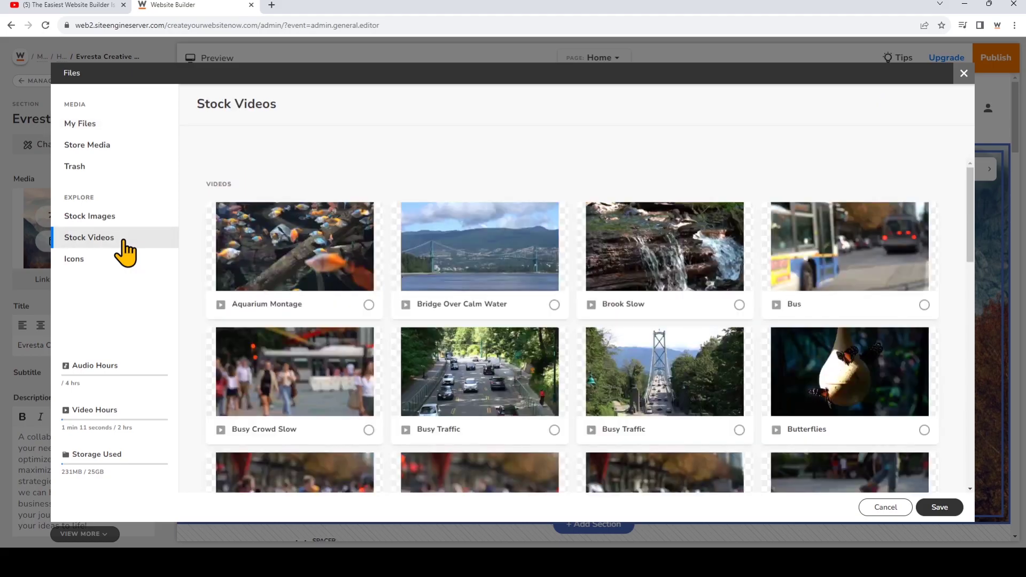
scroll(206, 277, down, 14)
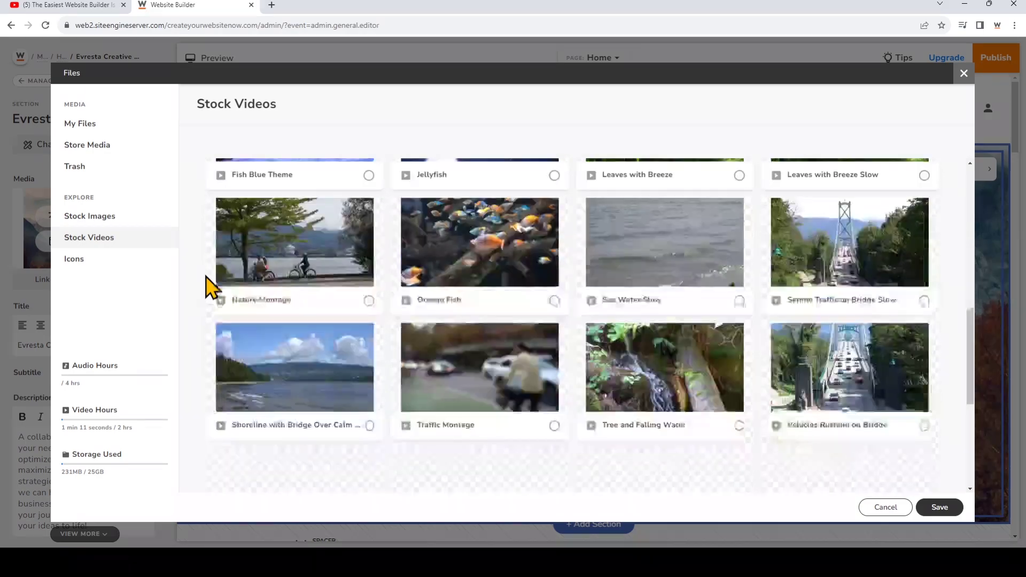
scroll(207, 276, up, 14)
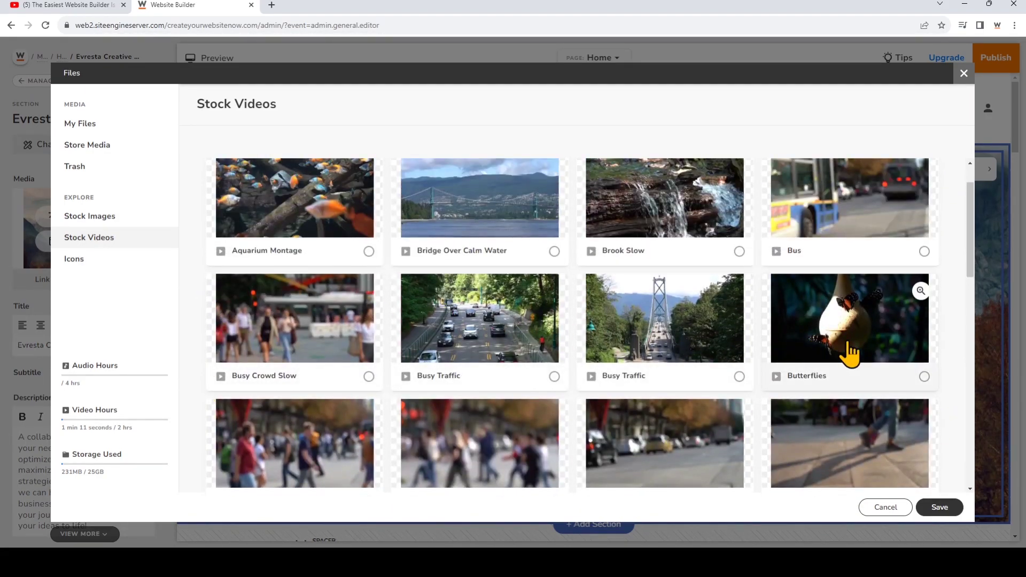
click(849, 353)
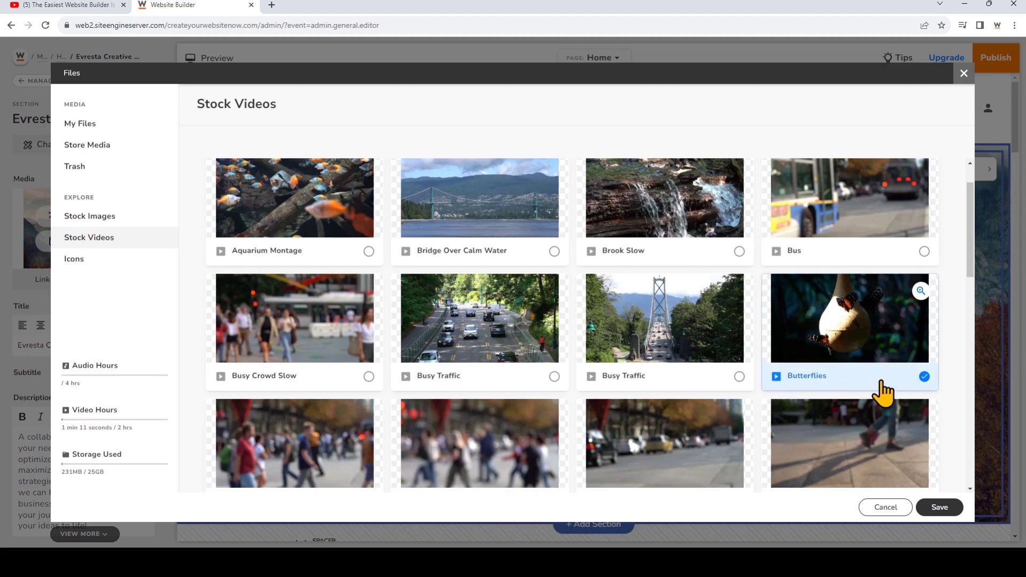
click(940, 508)
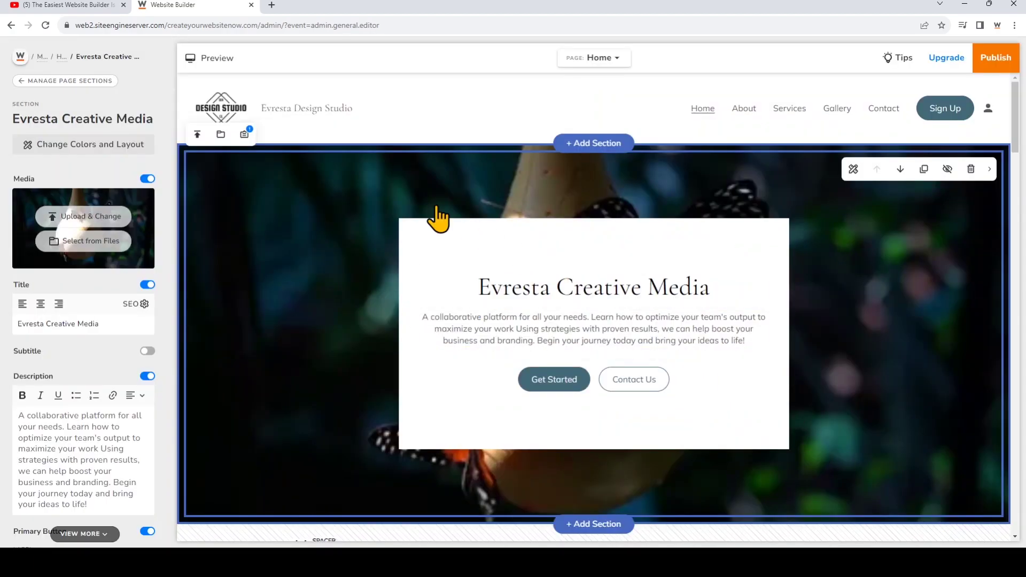
click(237, 63)
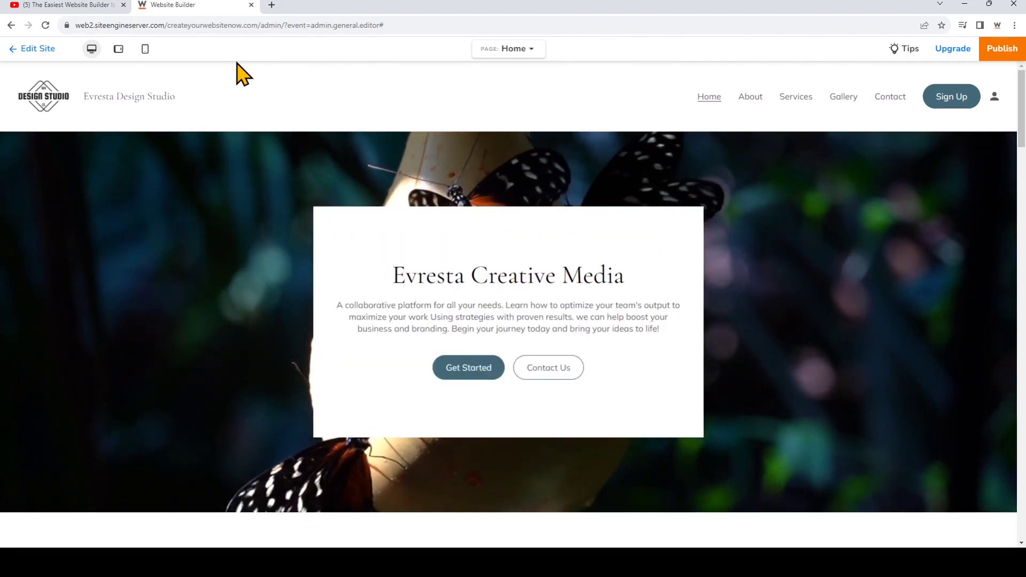
click(38, 48)
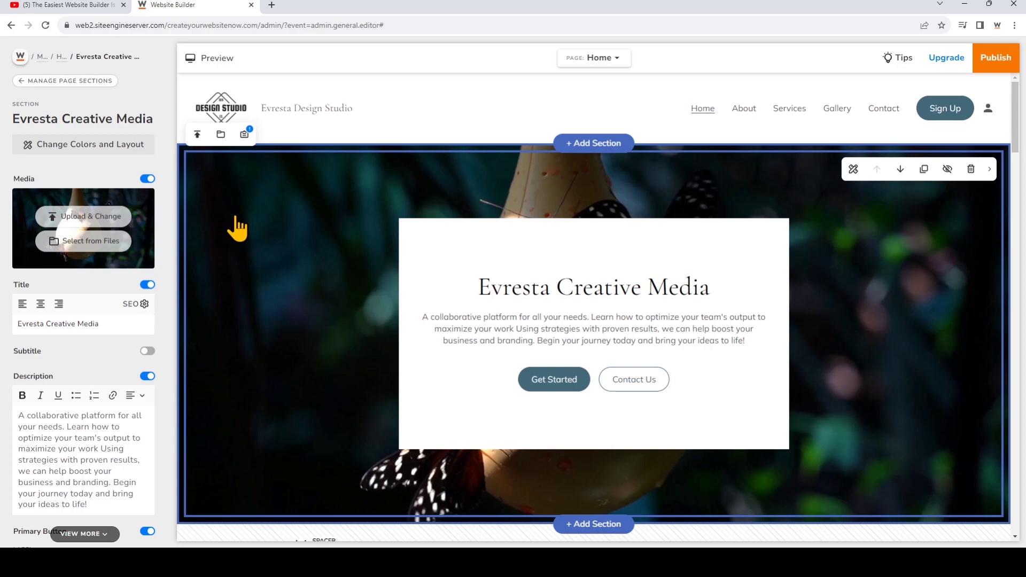
scroll(247, 230, down, 8)
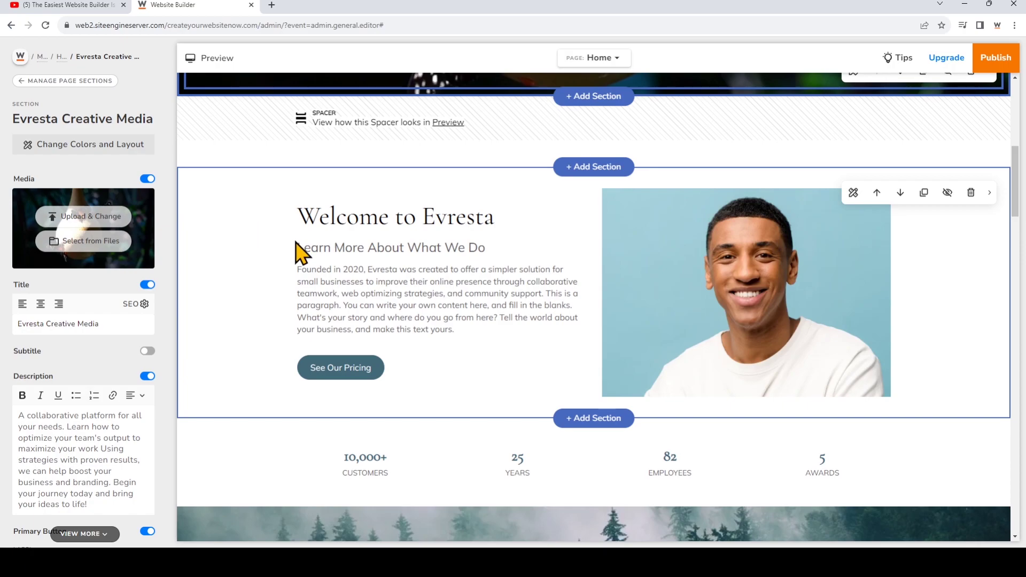
click(578, 415)
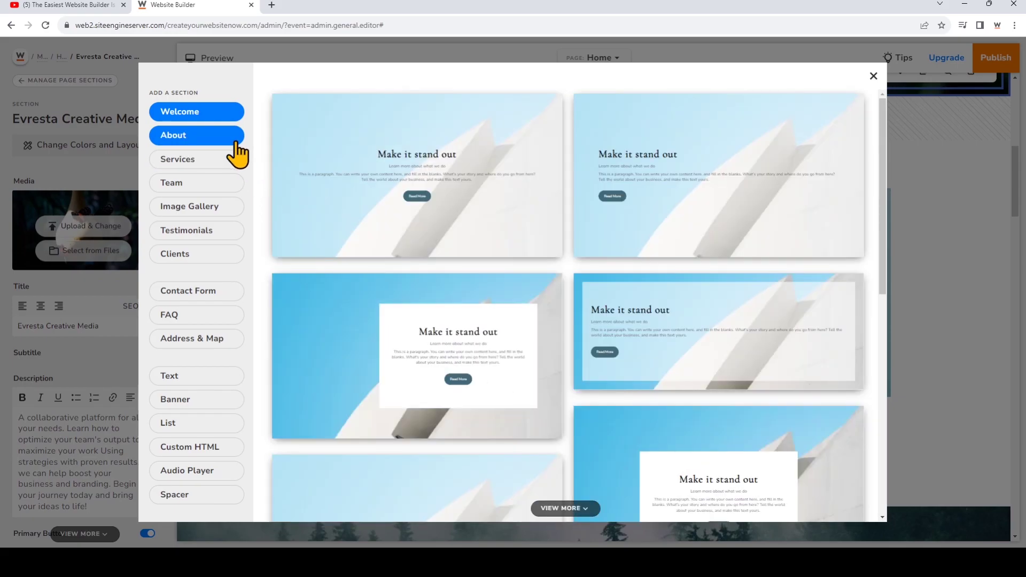
click(229, 143)
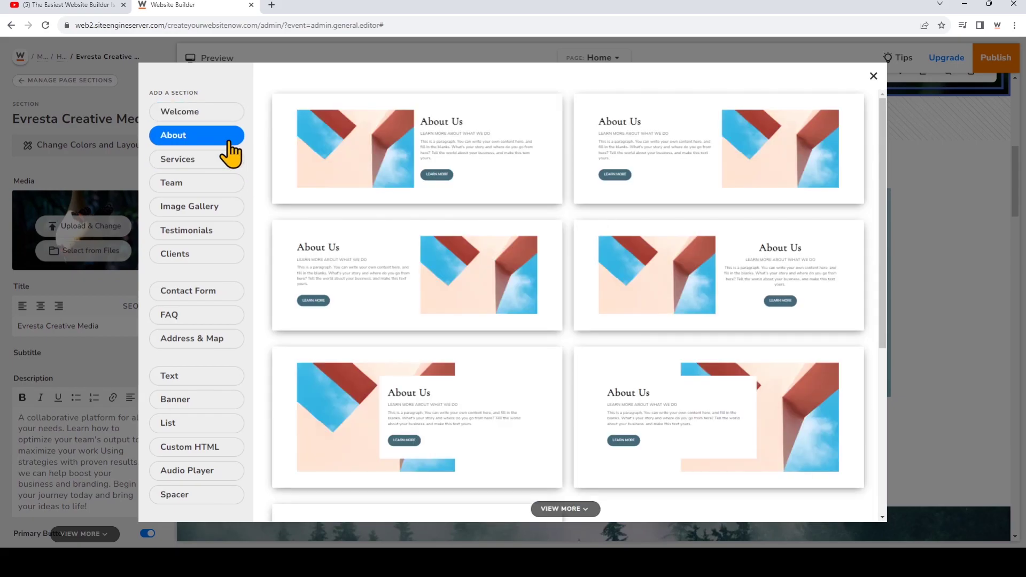
scroll(572, 343, down, 5)
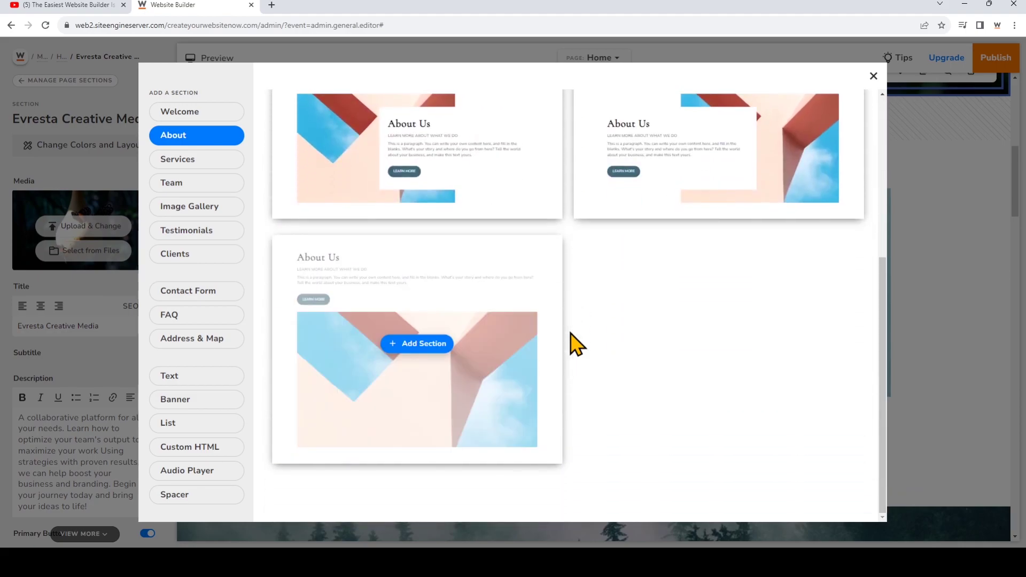
click(875, 76)
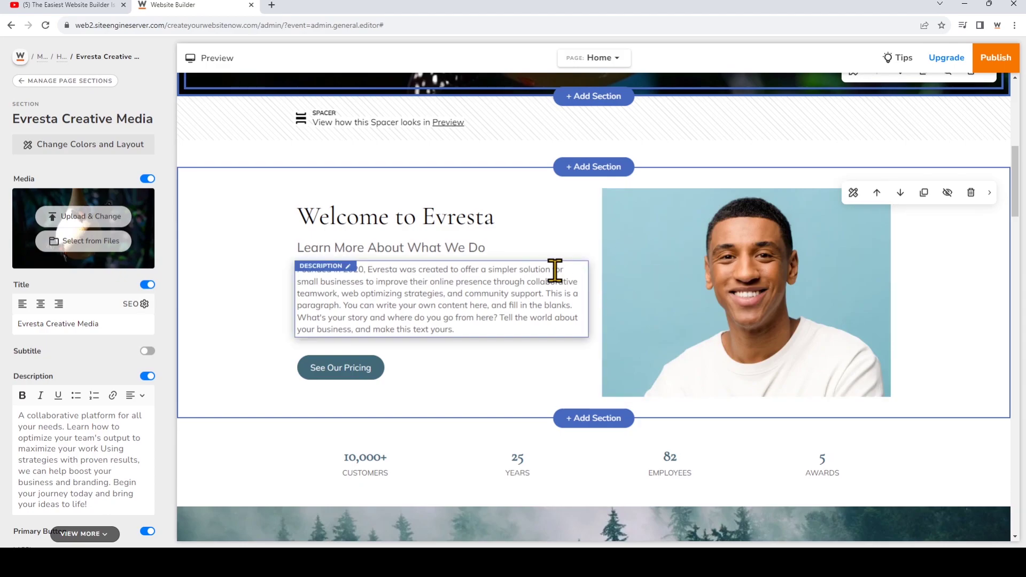
Step: Select the Welcome section's portrait photo and bring up the media library to replace it
click(714, 286)
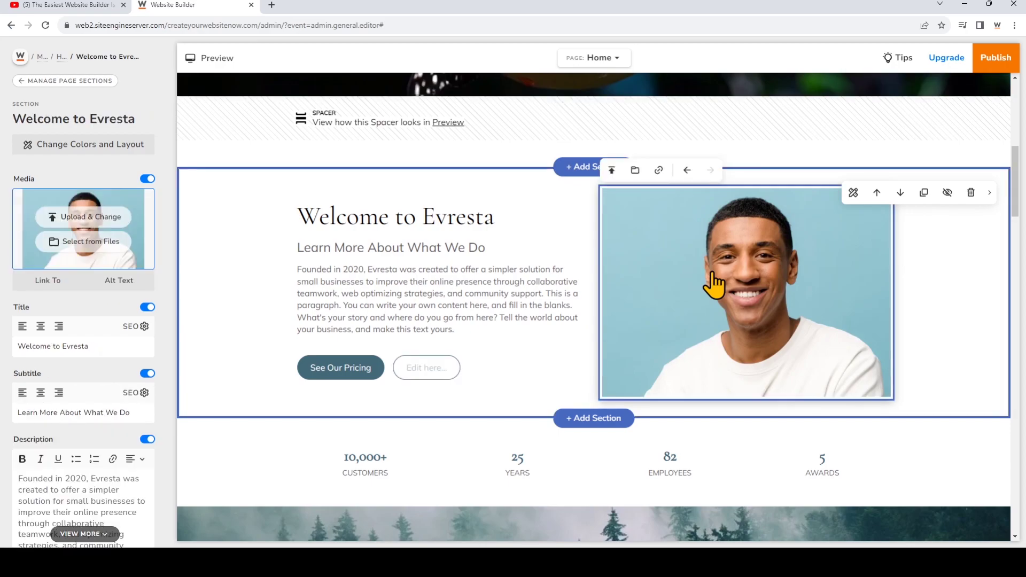
click(110, 253)
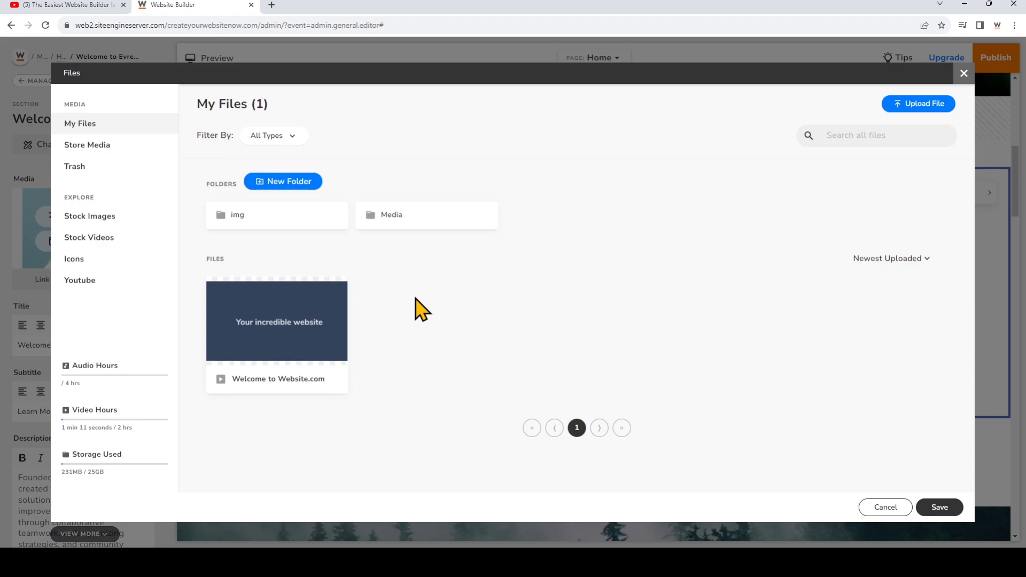
Step: Copy the youtu.be share link for 'The Easiest Website Builder Is Here' on YouTube
click(56, 6)
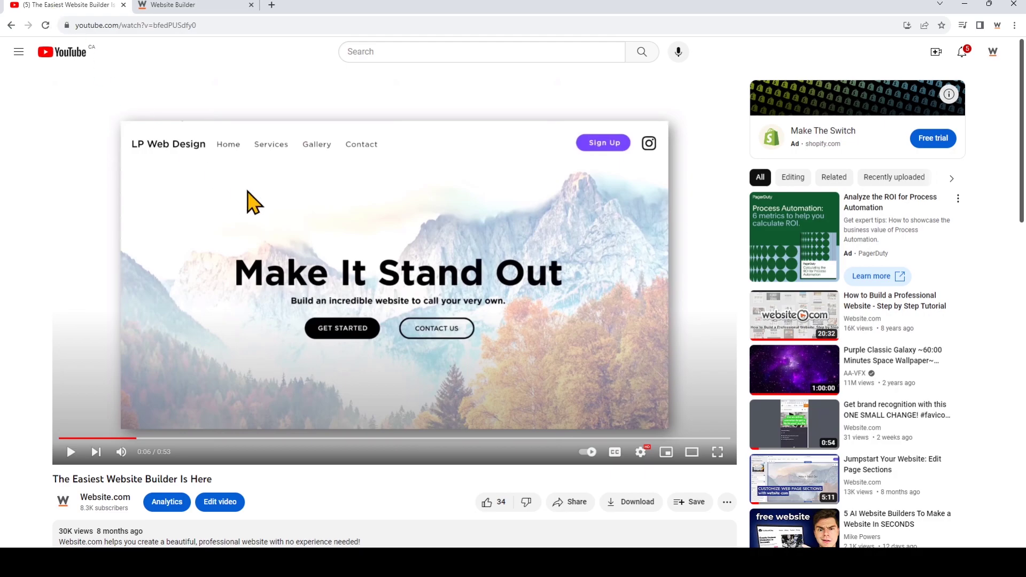
click(581, 505)
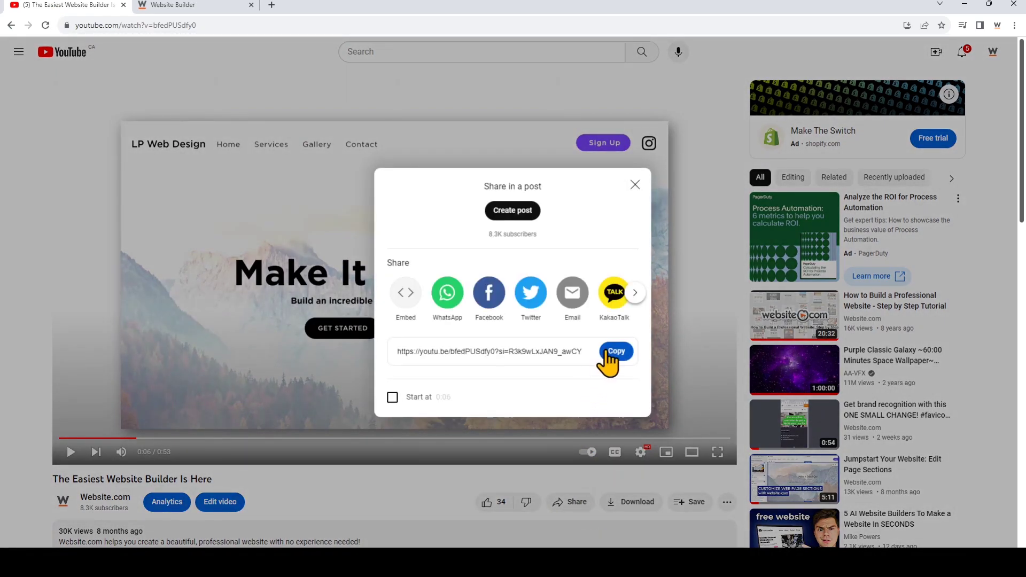
click(607, 356)
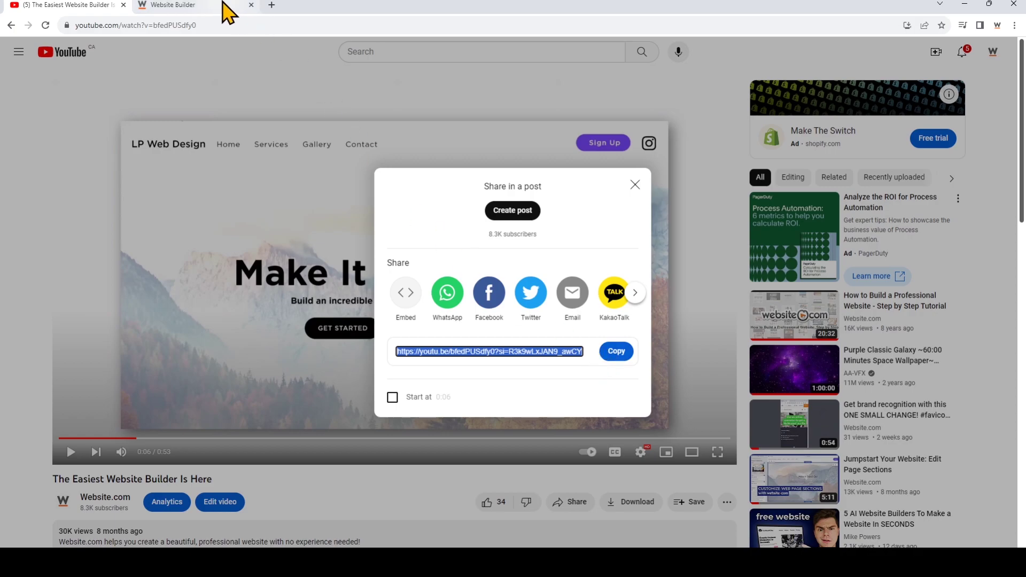
Step: Paste the copied YouTube link into the Welcome section's Video URL, save, and preview the page
click(223, 5)
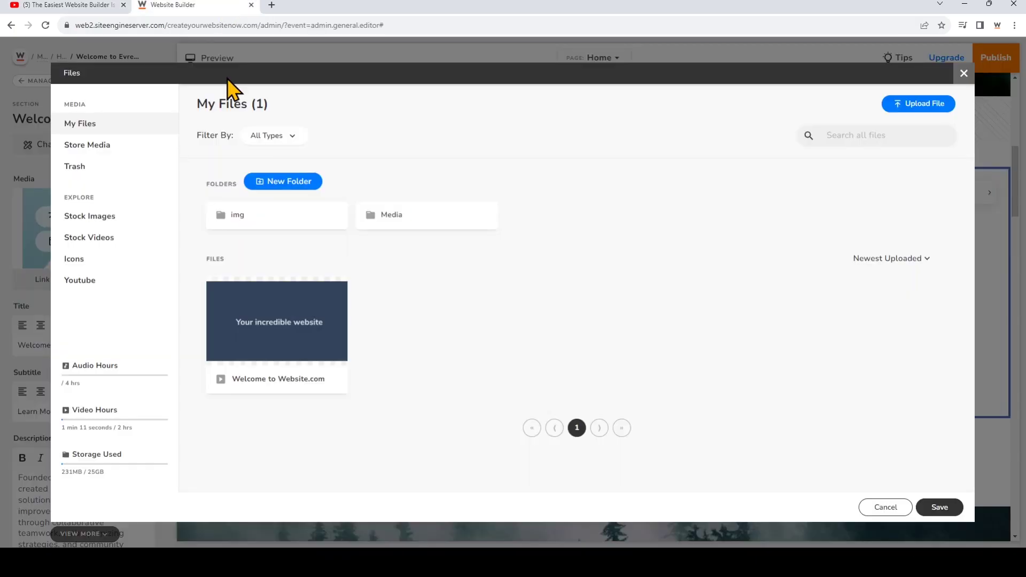
click(126, 289)
click(266, 222)
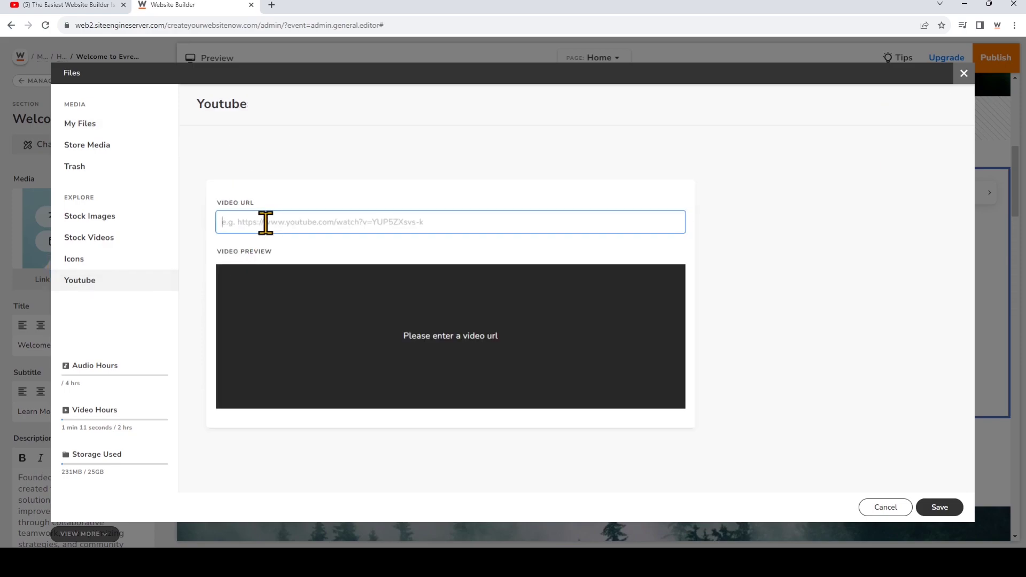
key(ctrl+v)
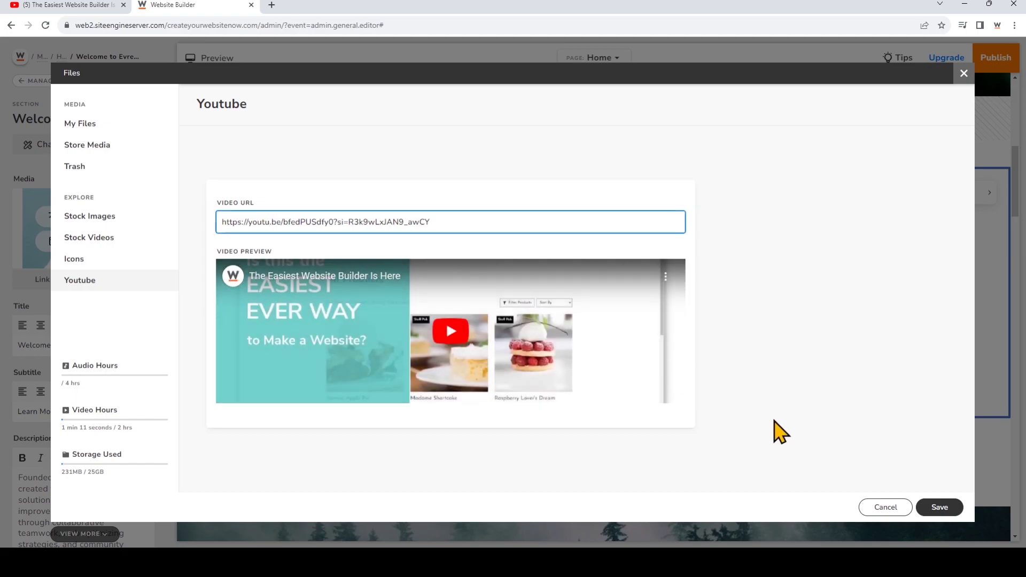
click(938, 508)
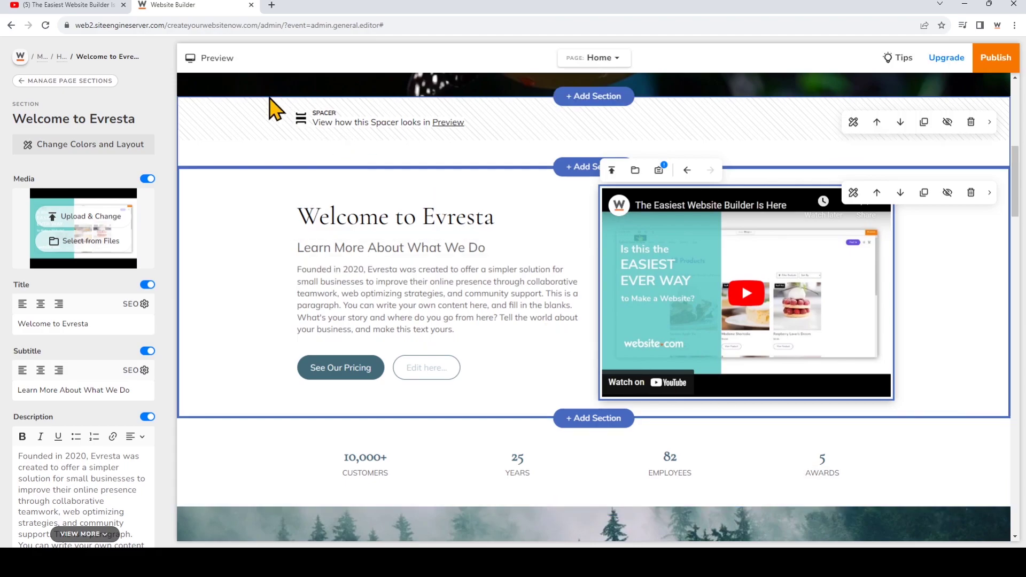
click(219, 59)
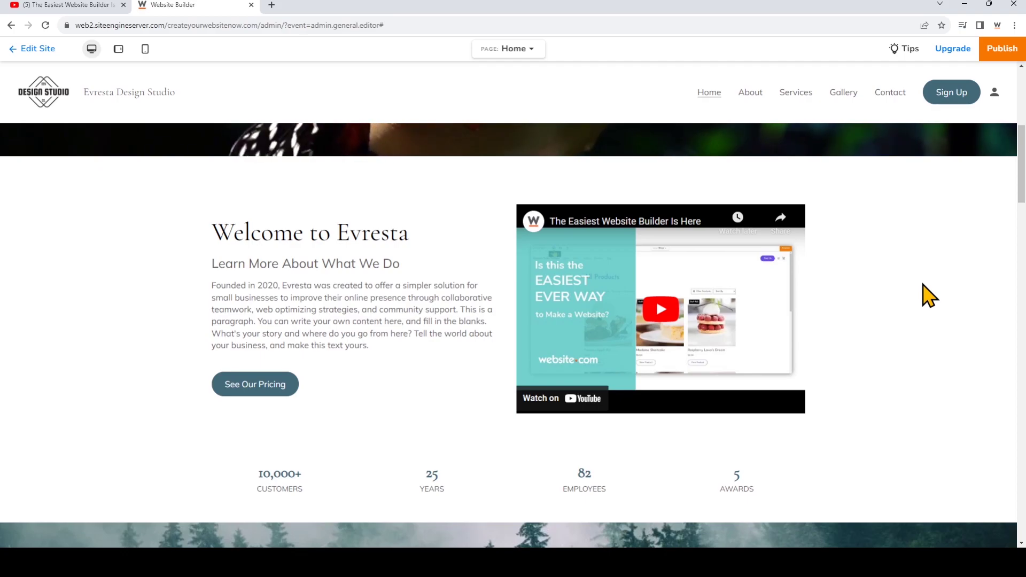
Step: Exit preview and scroll down past Our Services to the six-image gallery
click(37, 50)
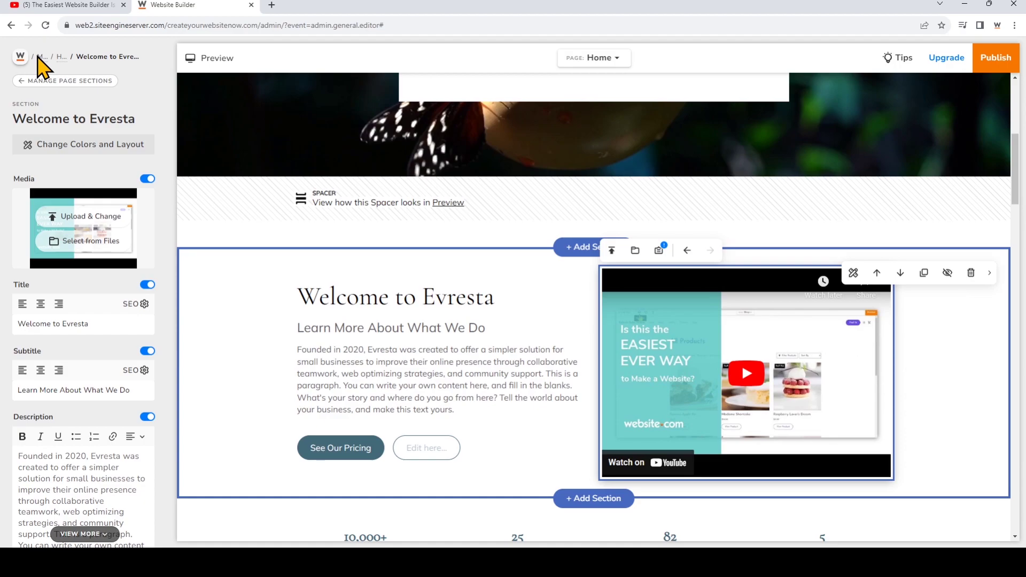
scroll(443, 297, down, 15)
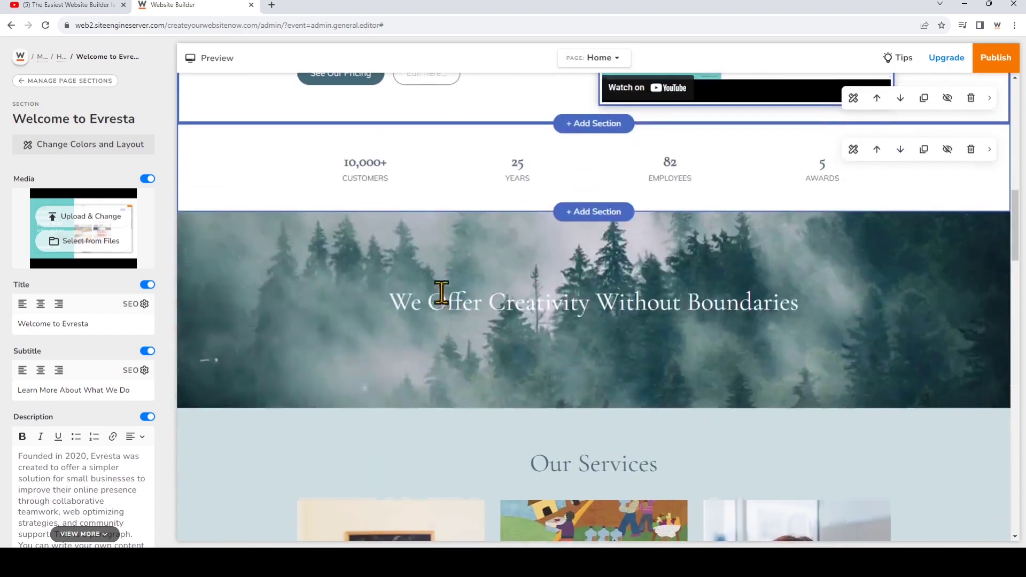
scroll(385, 293, down, 9)
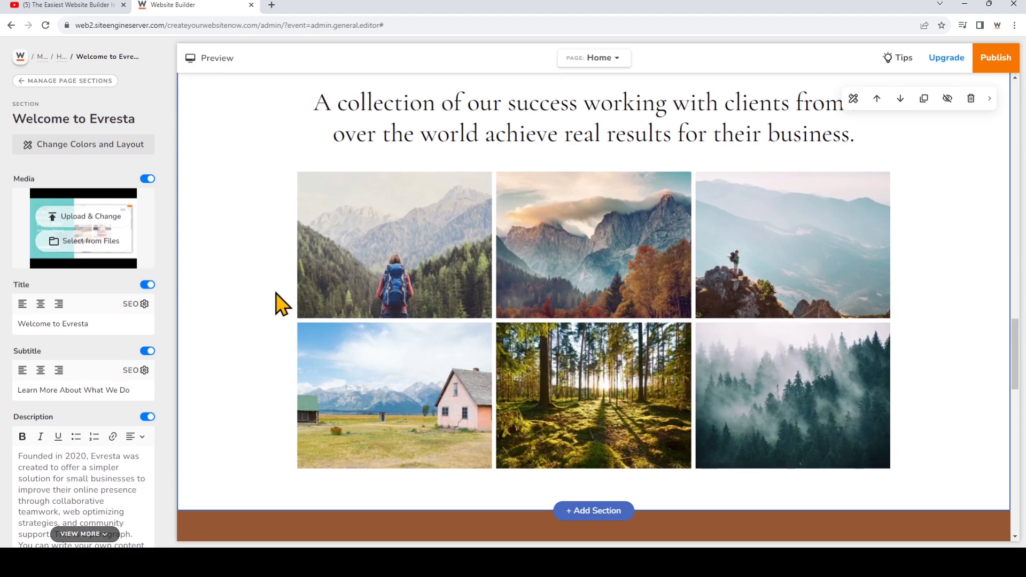
Step: Add the captioned grid layout from the Image Gallery templates below the photo collection
click(602, 513)
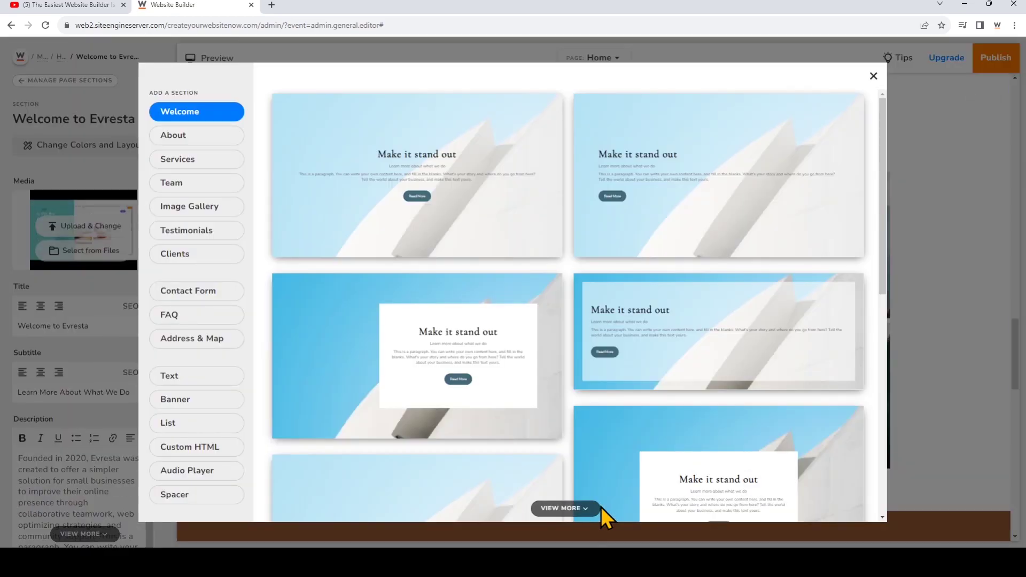
click(226, 205)
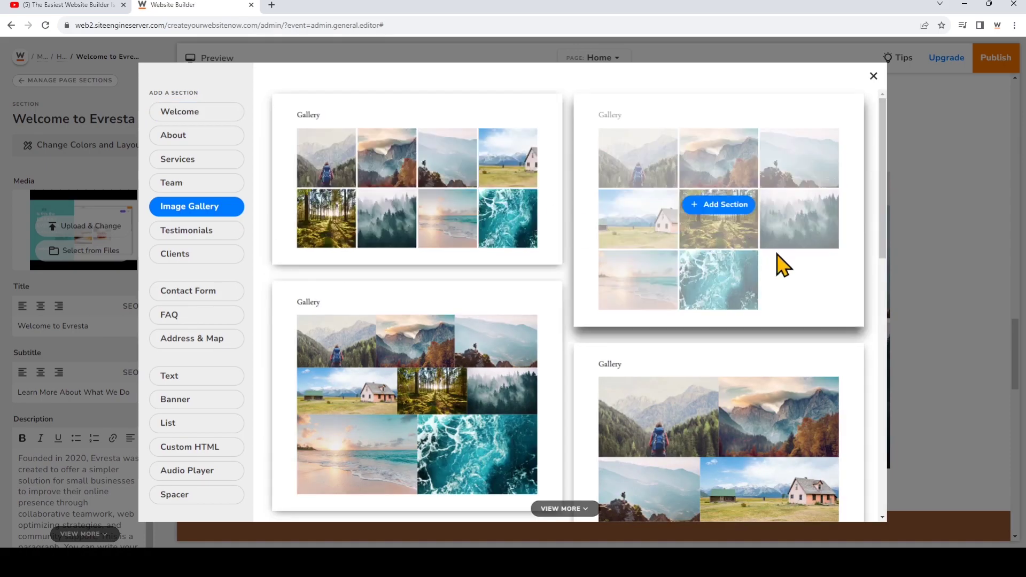
scroll(778, 258, down, 10)
scroll(780, 259, down, 3)
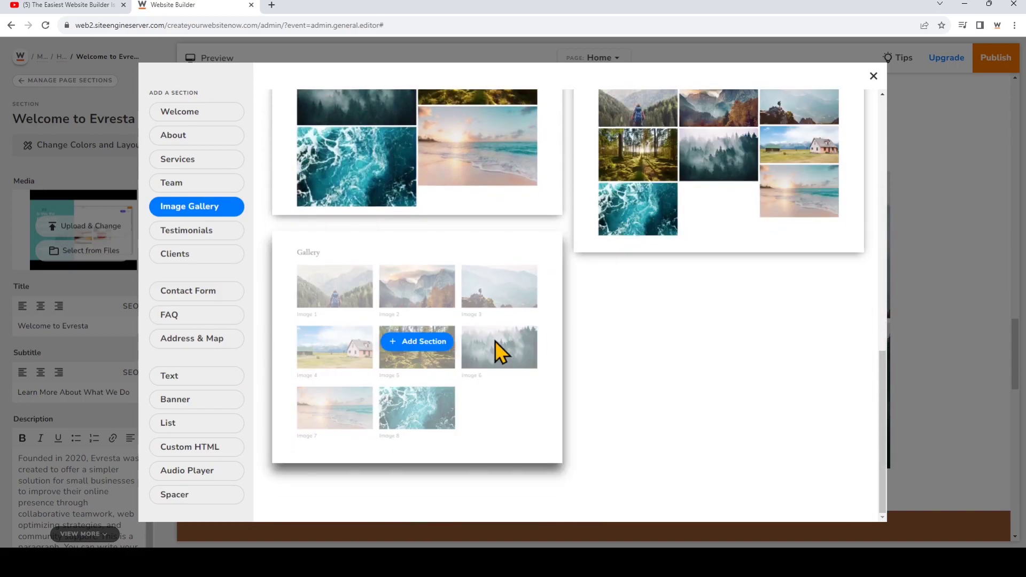
click(413, 342)
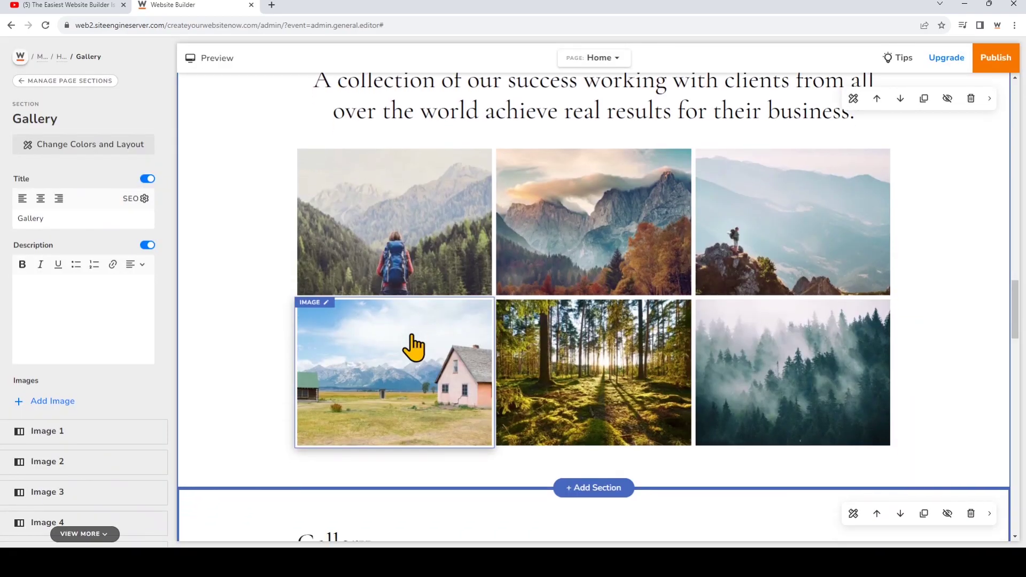
Step: Replace the gallery's Image 1 with the Welcome to Website.com video
scroll(251, 374, down, 2)
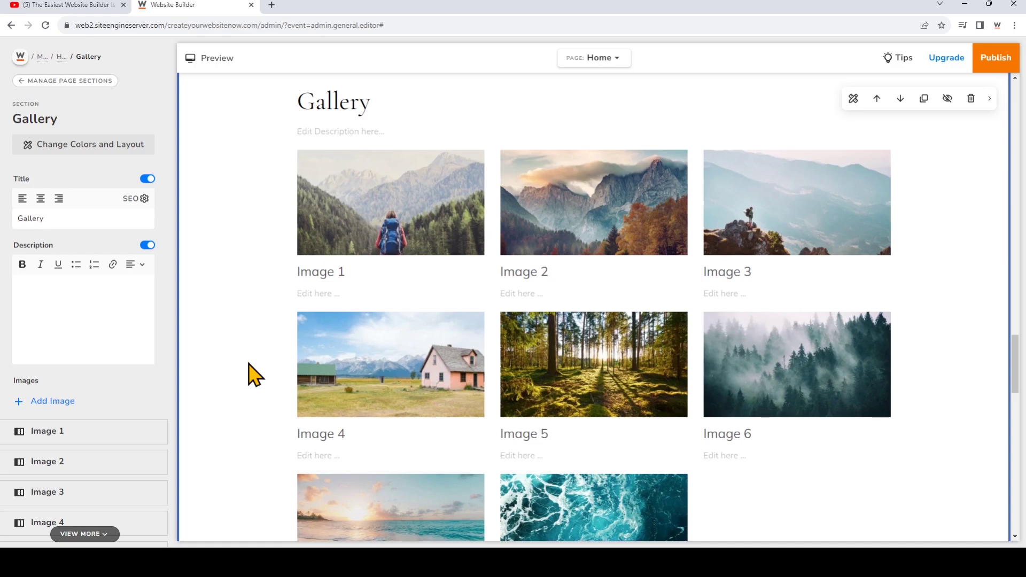
click(348, 255)
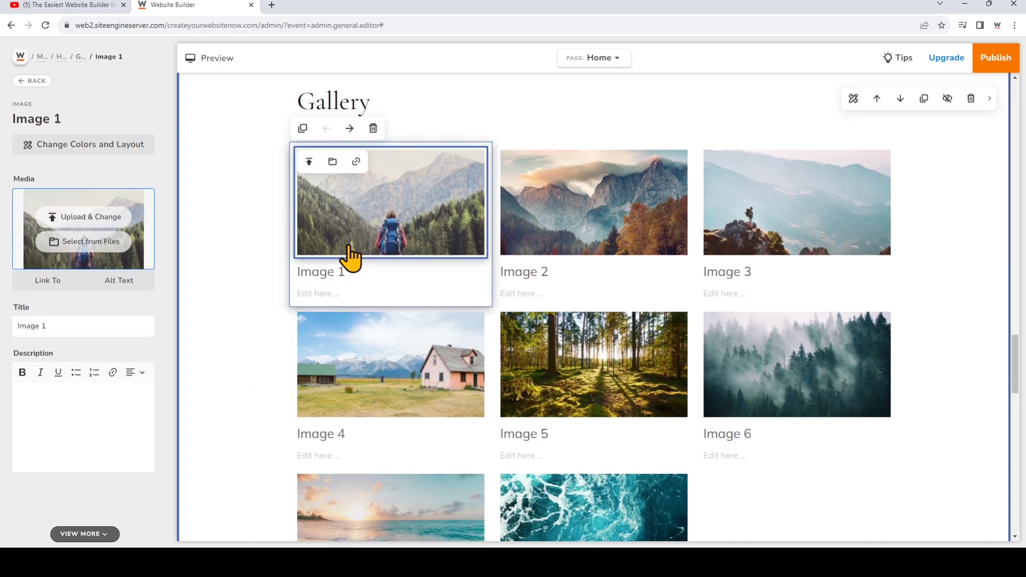
click(91, 242)
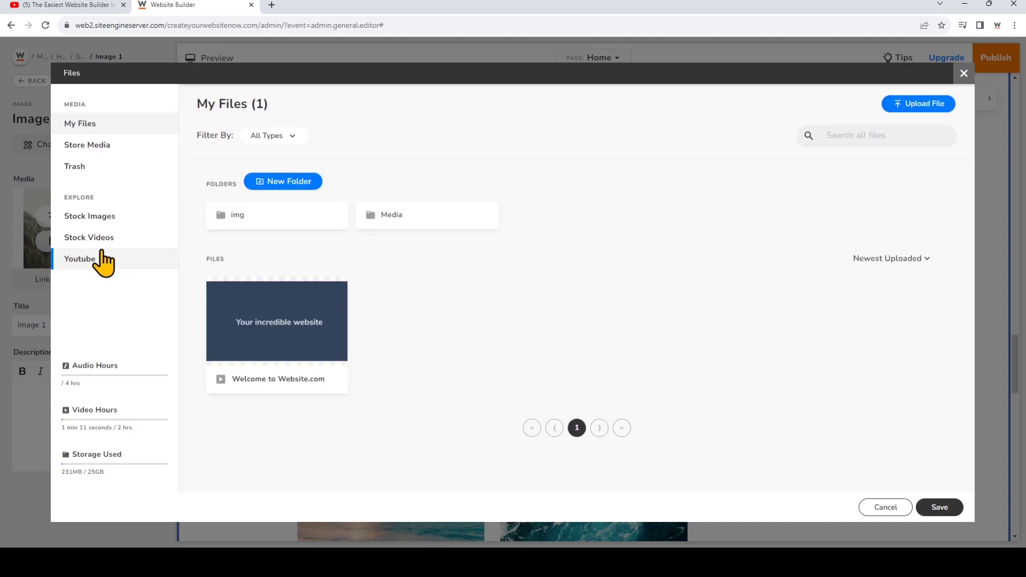
click(272, 323)
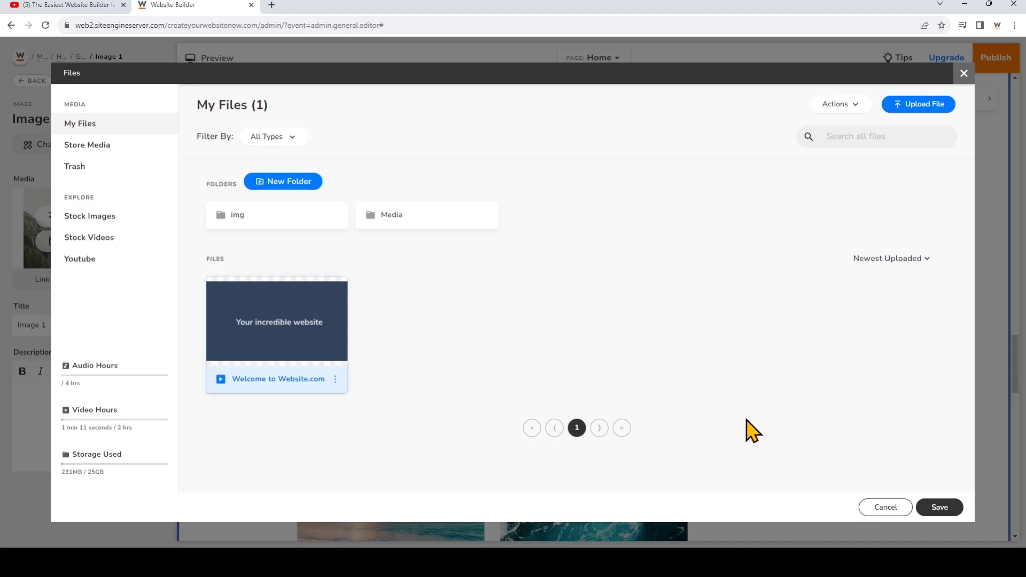
click(940, 508)
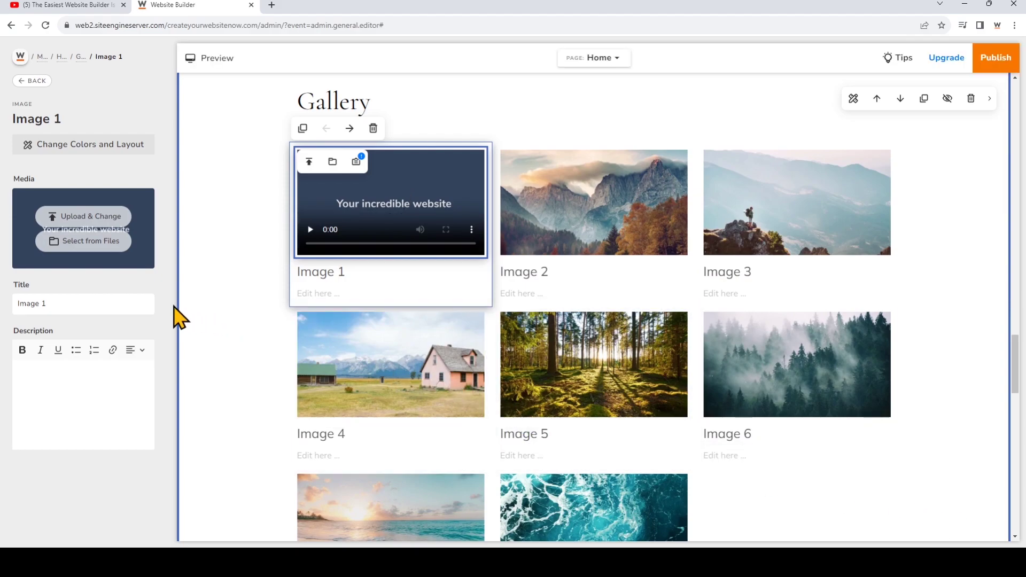
Step: Delete the 'Image 1' title text from the first gallery item
click(122, 303)
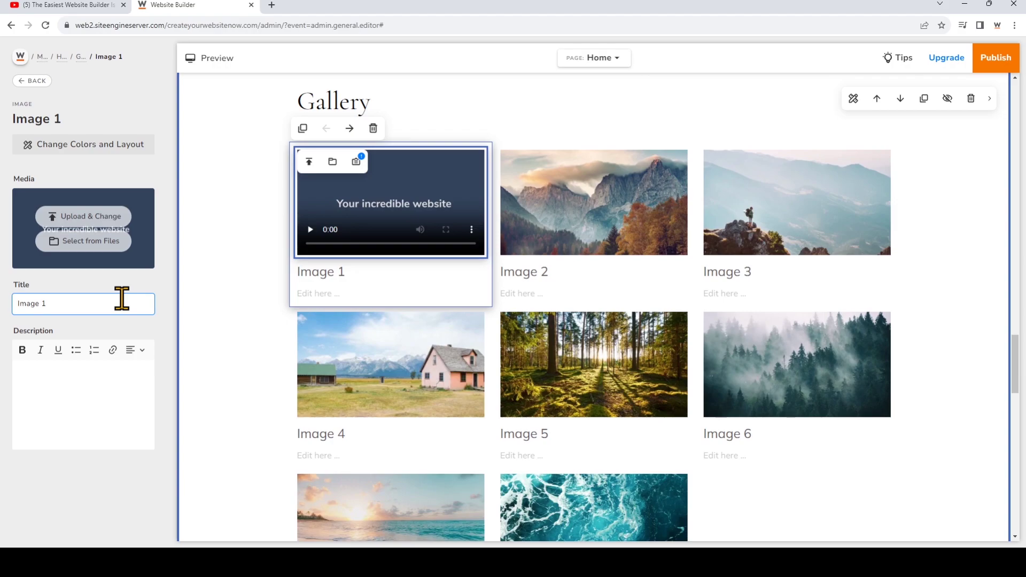
drag(85, 301, 6, 320)
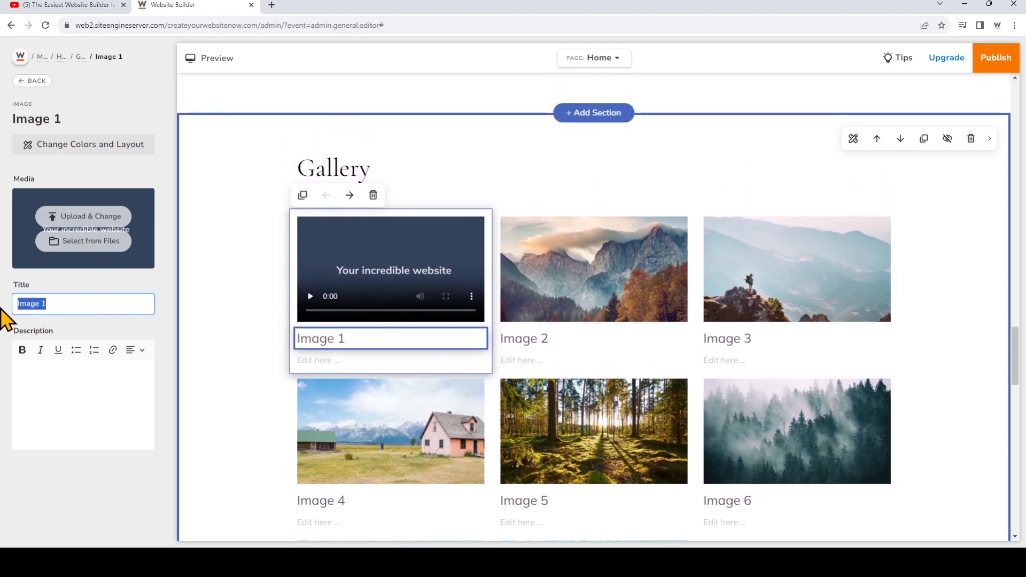
key(BackSpace)
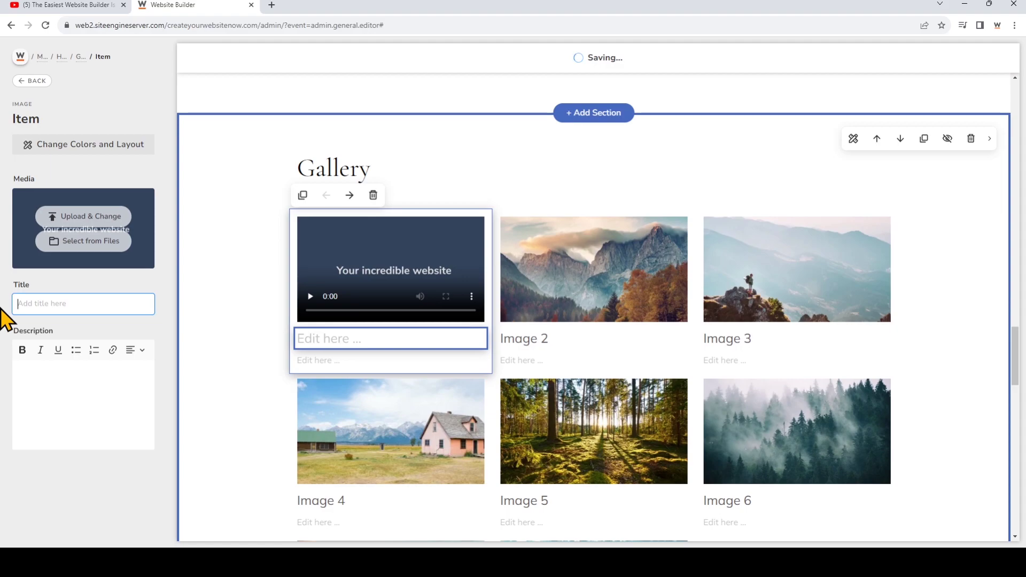
Step: Set the new gallery's Maximum Columns Per Row to 2 columns
click(97, 145)
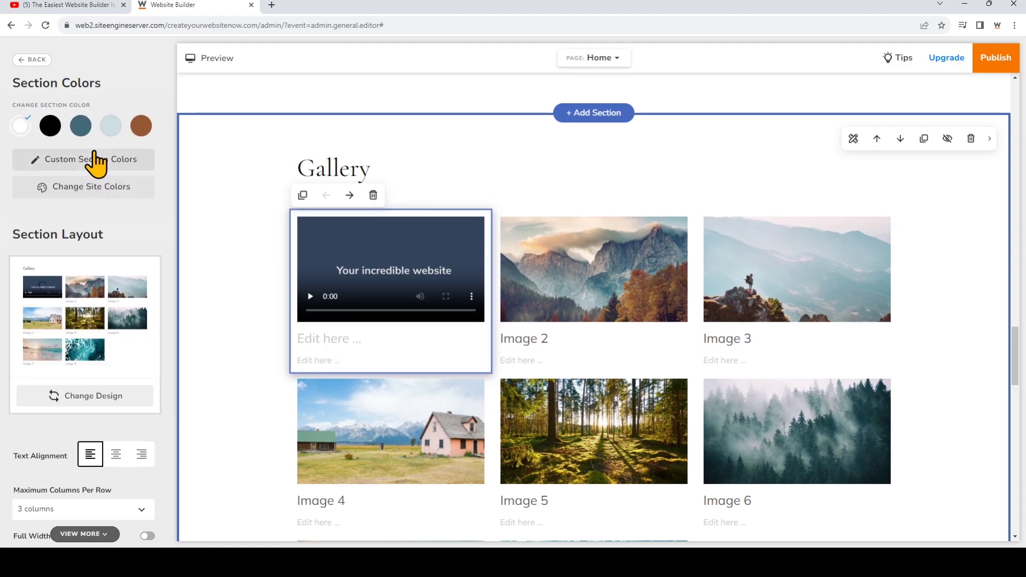
scroll(154, 316, down, 1)
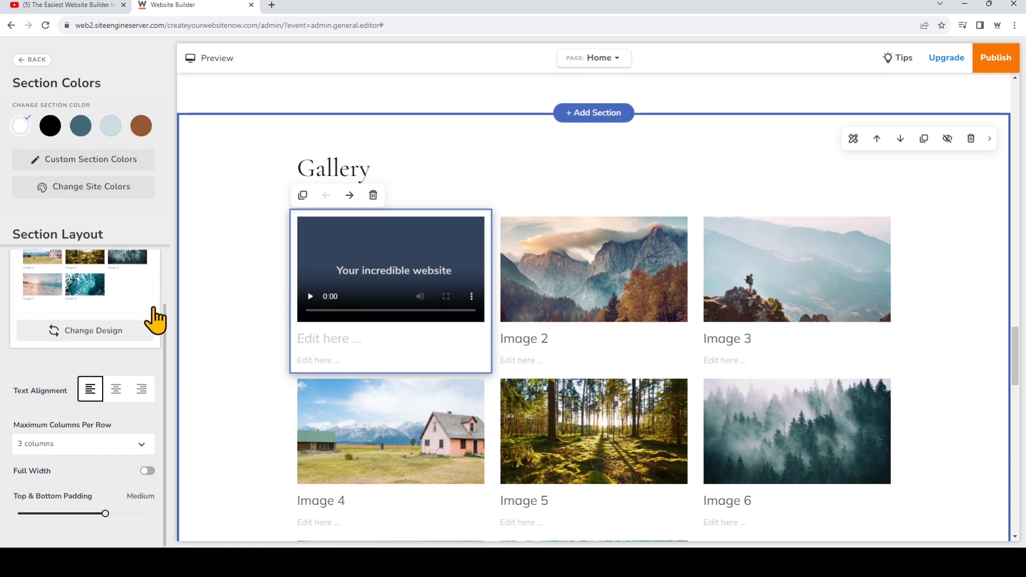
scroll(171, 355, up, 1)
scroll(171, 355, down, 1)
scroll(172, 369, up, 1)
scroll(173, 374, down, 1)
click(125, 449)
click(122, 463)
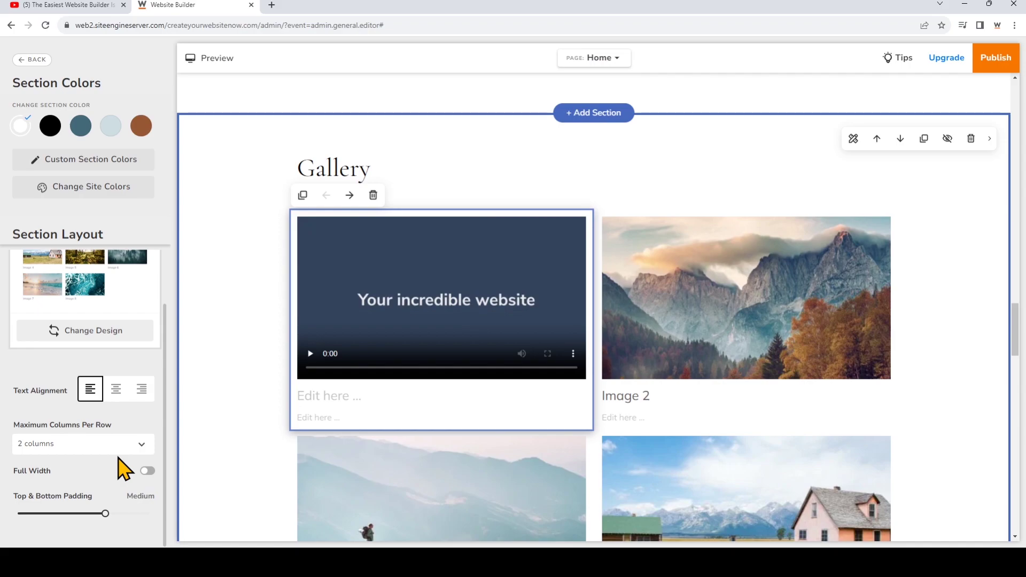
scroll(131, 422, up, 1)
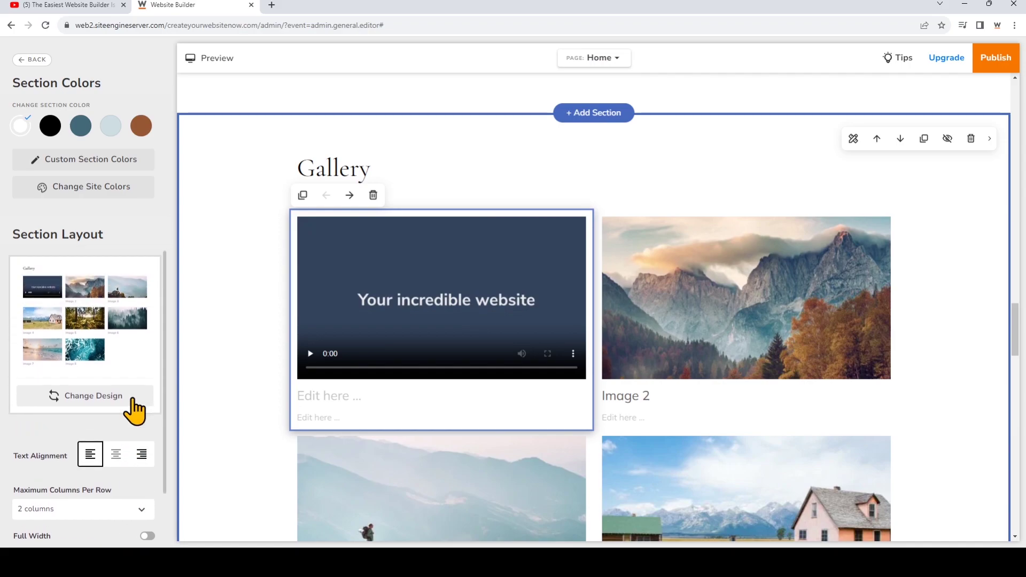
Step: Apply the D-GALLERY-9 design to the Gallery section
click(137, 357)
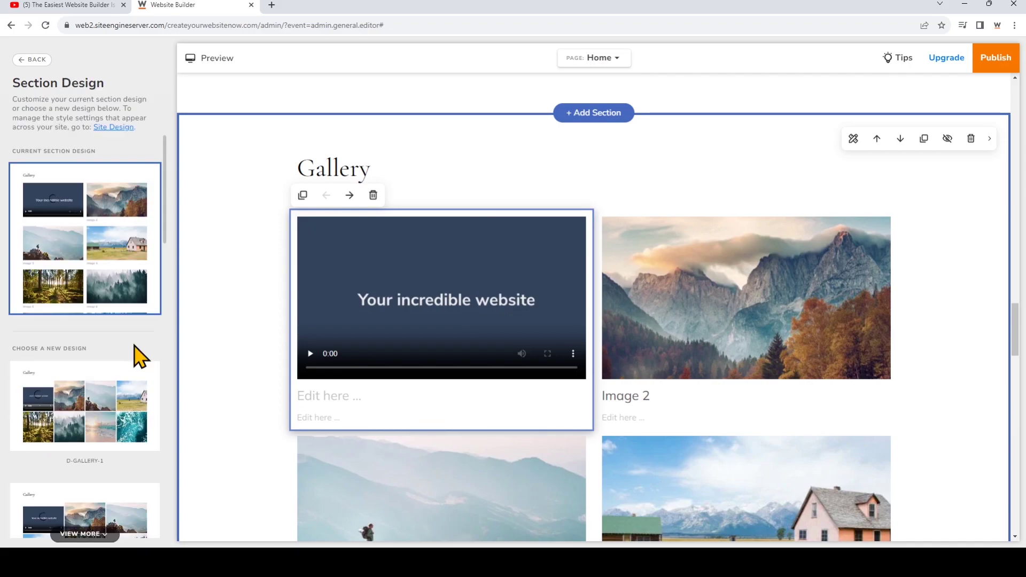
scroll(137, 357, down, 3)
scroll(137, 357, down, 10)
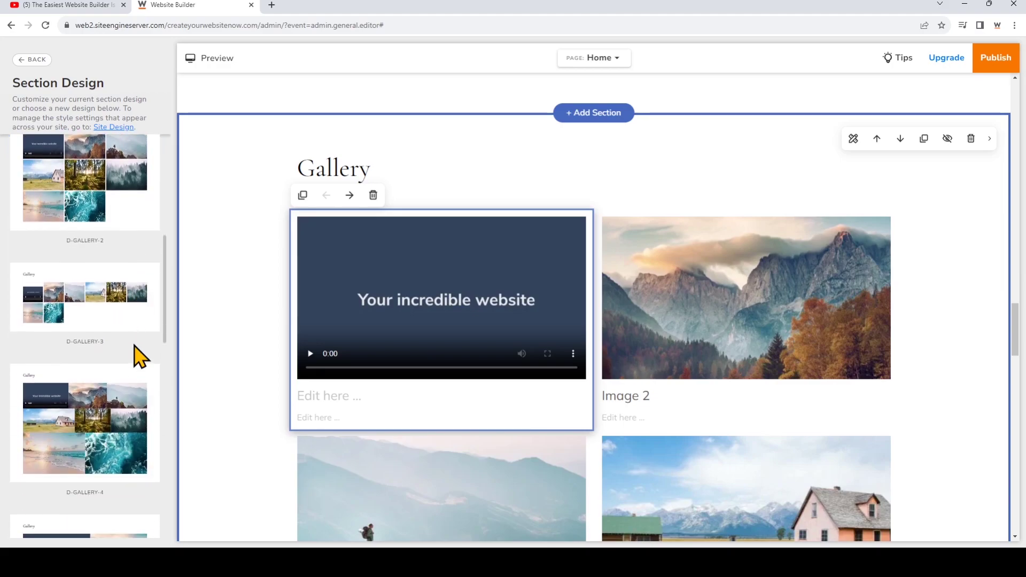
scroll(137, 357, down, 5)
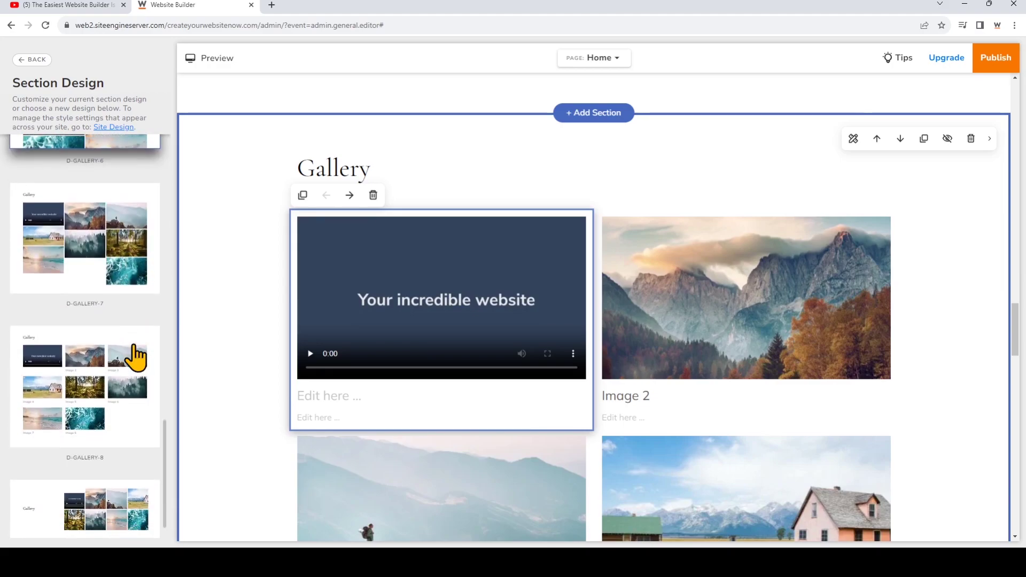
click(134, 487)
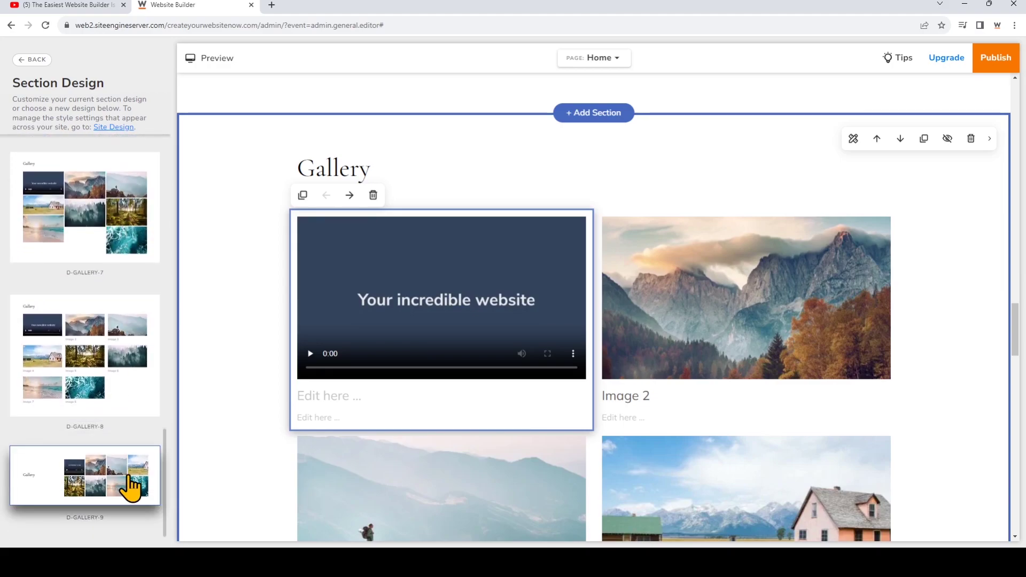
Step: Set the gallery media to Landscape with 2 columns per row, then go back to the section settings
click(33, 60)
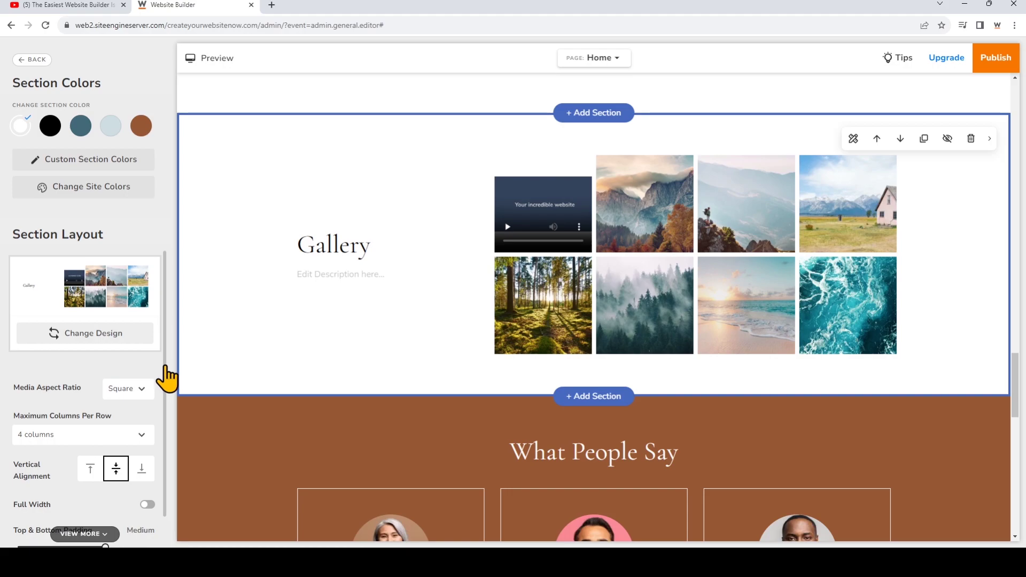
click(133, 389)
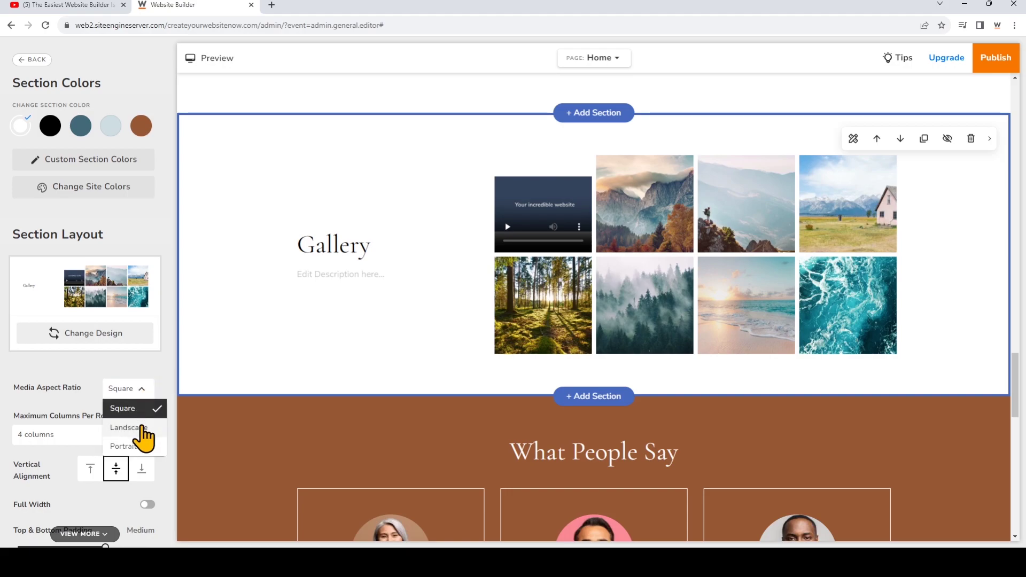
click(128, 428)
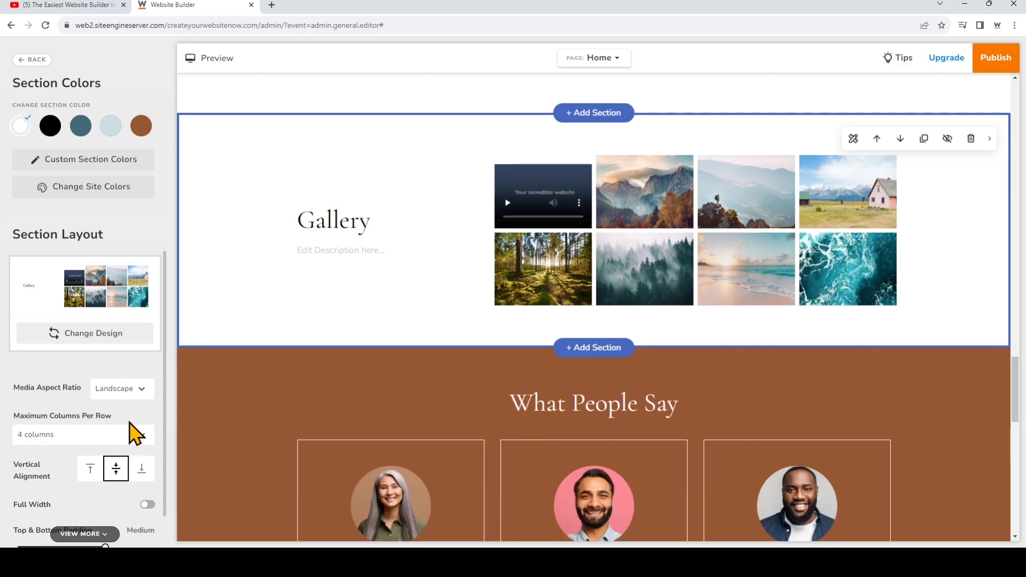
click(144, 442)
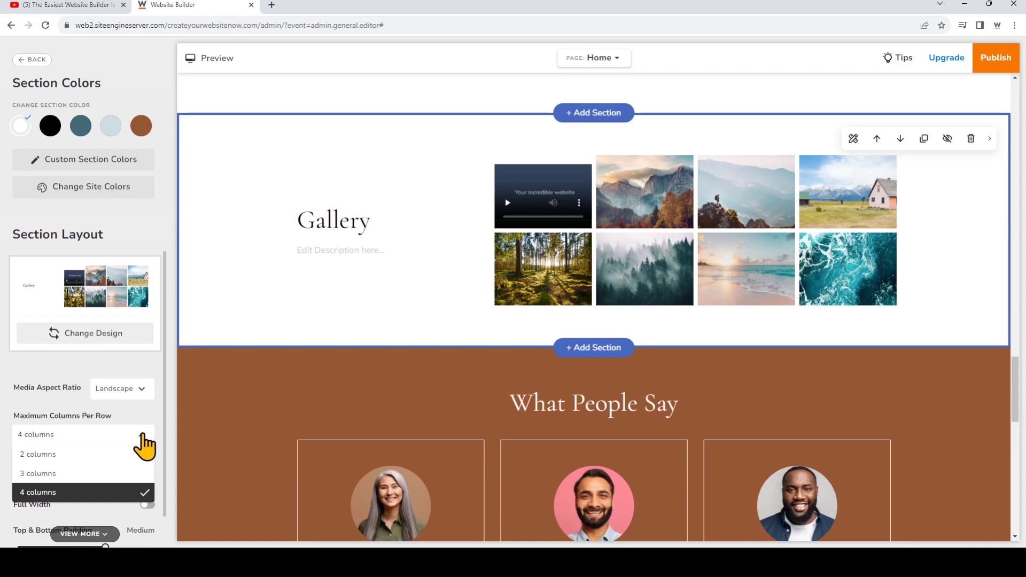
click(94, 462)
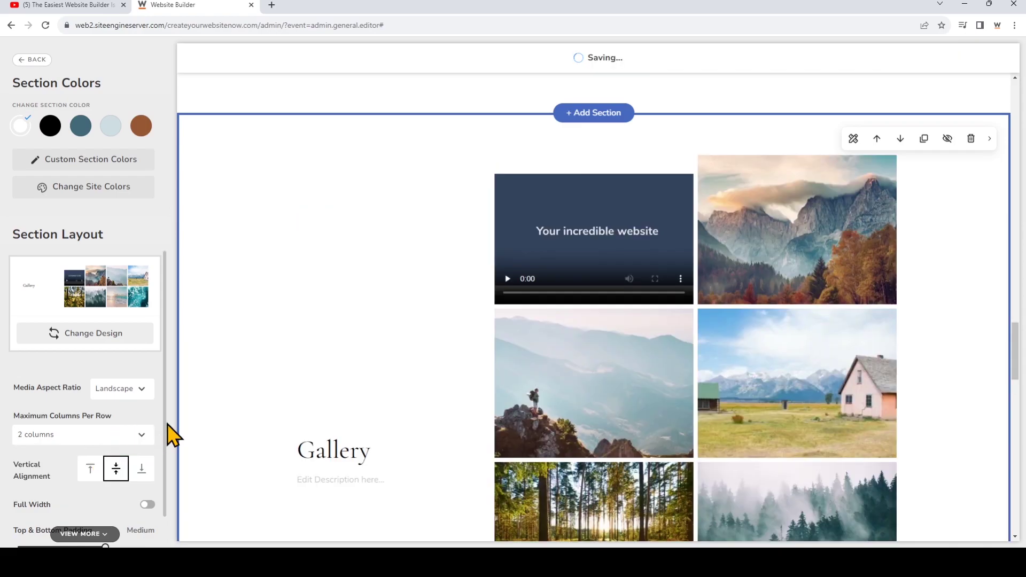
scroll(168, 432, down, 1)
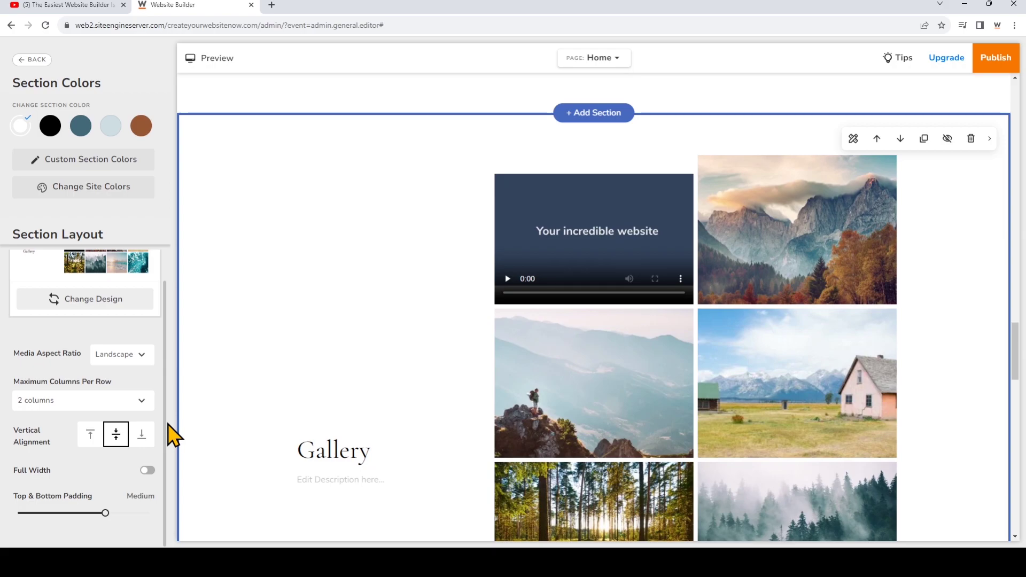
click(43, 60)
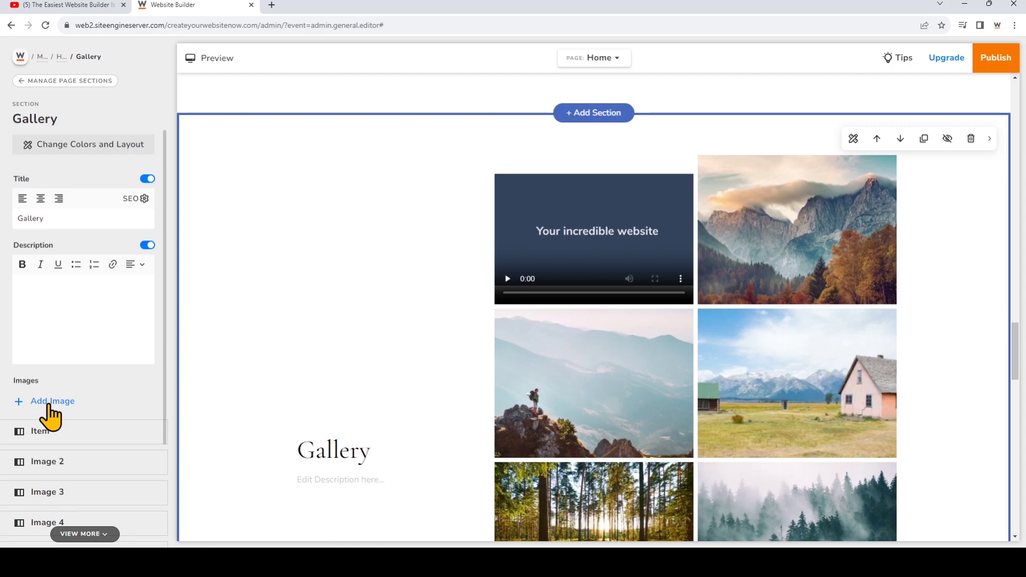
Step: Delete the Image 3 hiker-on-a-mountain photo from the gallery, confirming the deletion
click(633, 408)
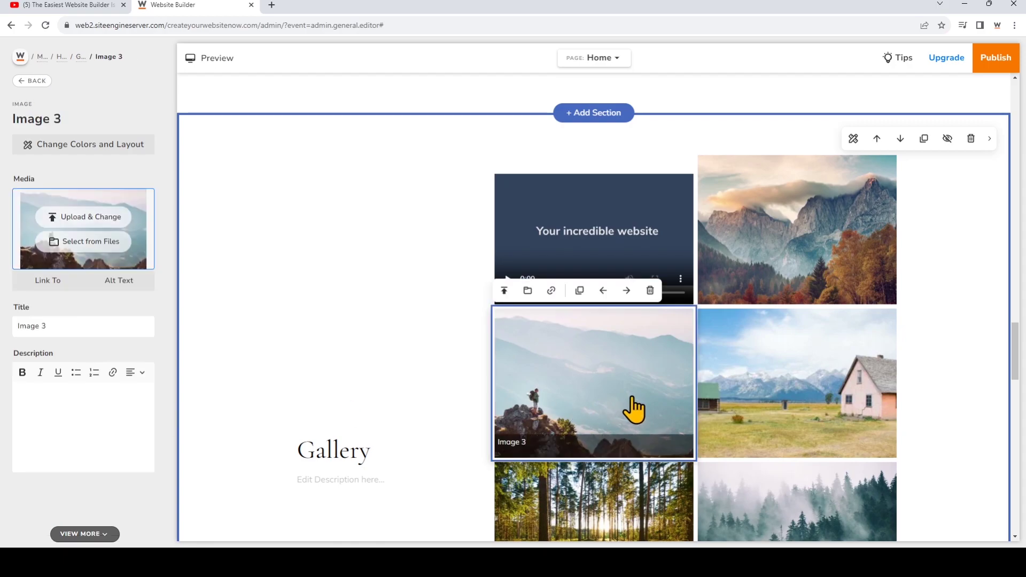
click(650, 292)
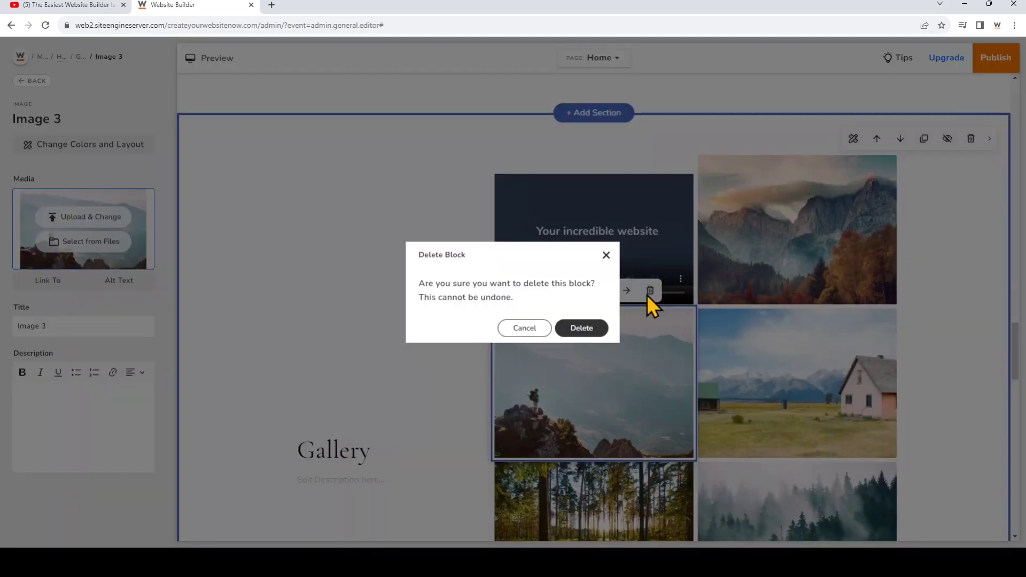
click(583, 328)
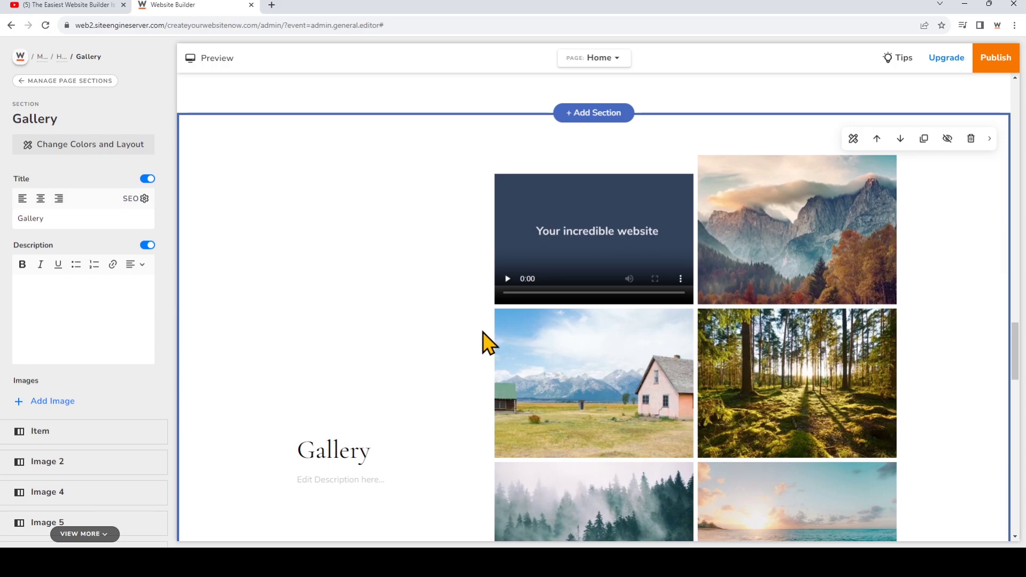
Step: Publish the Evresta site and scroll the live createyourwebsitenow.com page down to the Gallery video
click(996, 56)
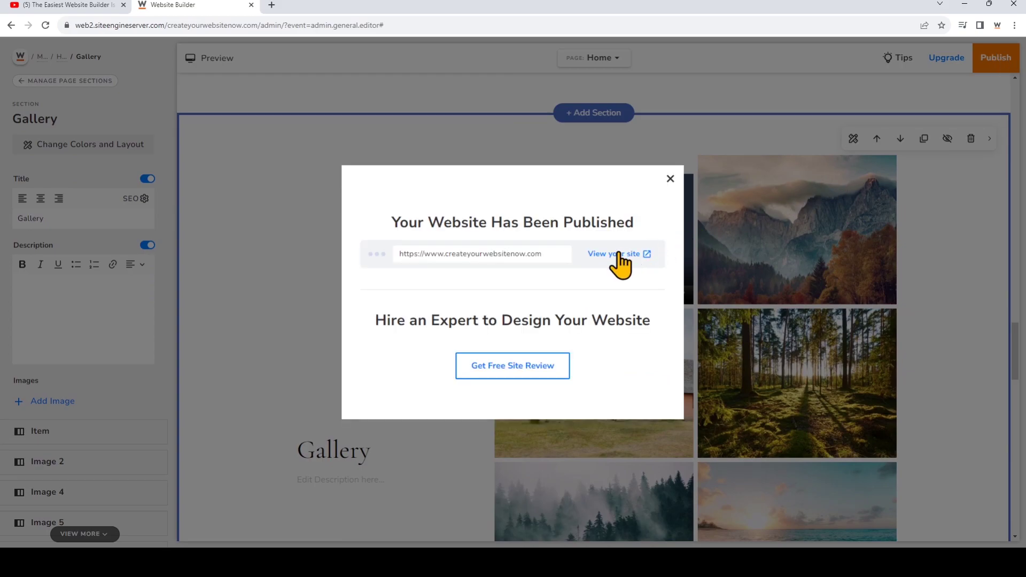
click(620, 262)
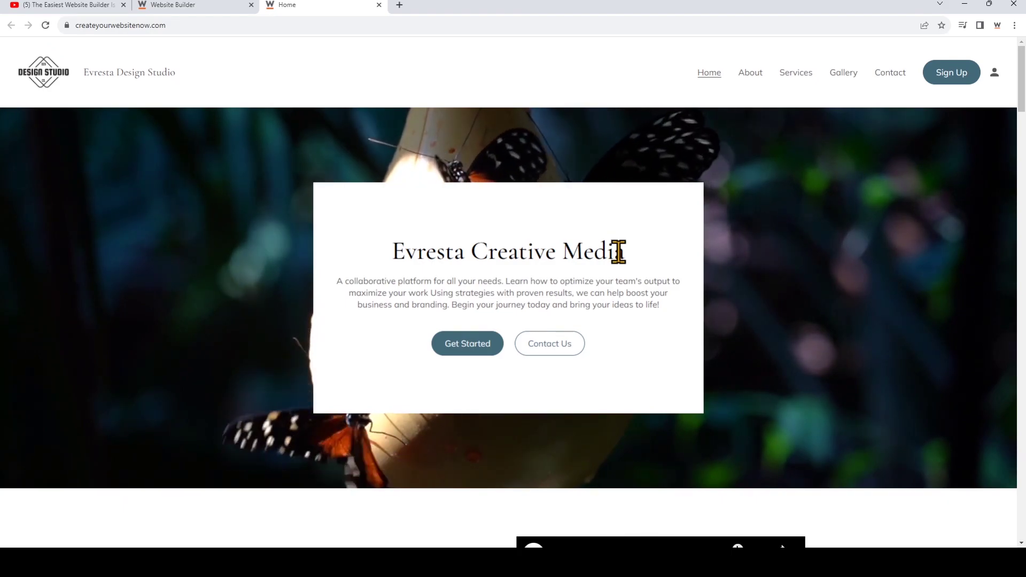
scroll(619, 252, down, 5)
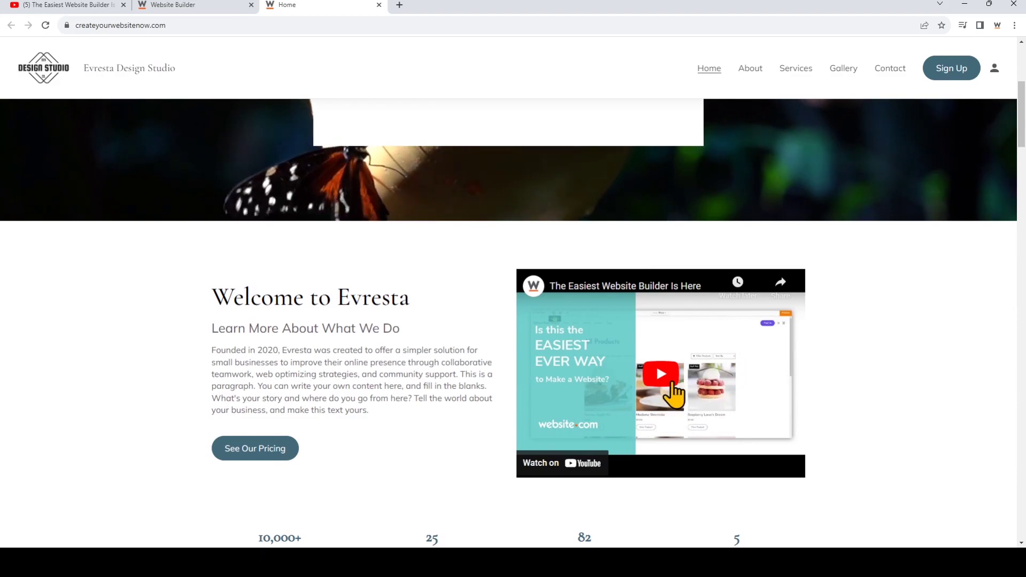
scroll(673, 394, down, 10)
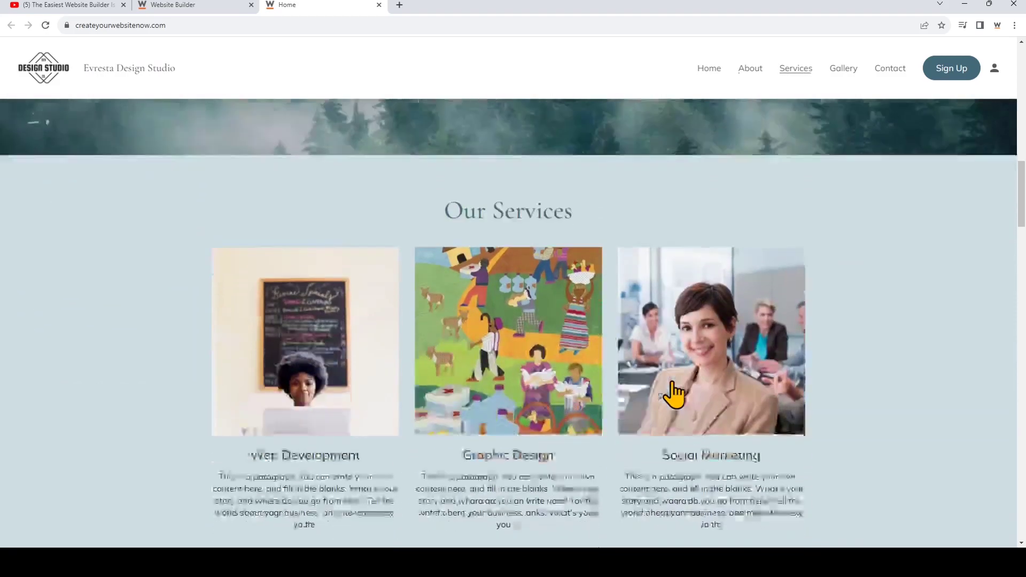
scroll(674, 394, down, 15)
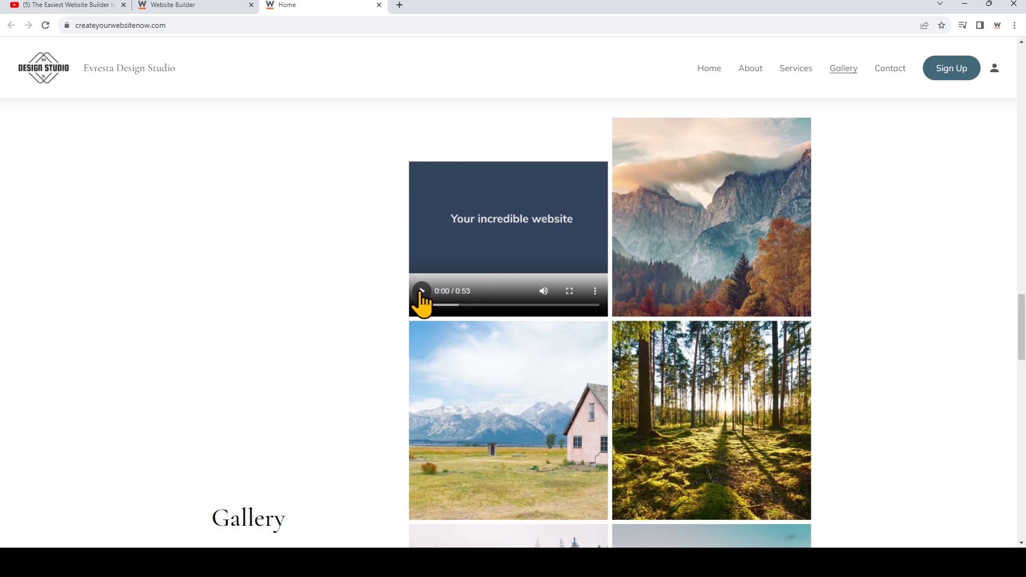
Step: Back in the editor, insert a Banner section with the waterfall Video template below the Gallery
click(186, 6)
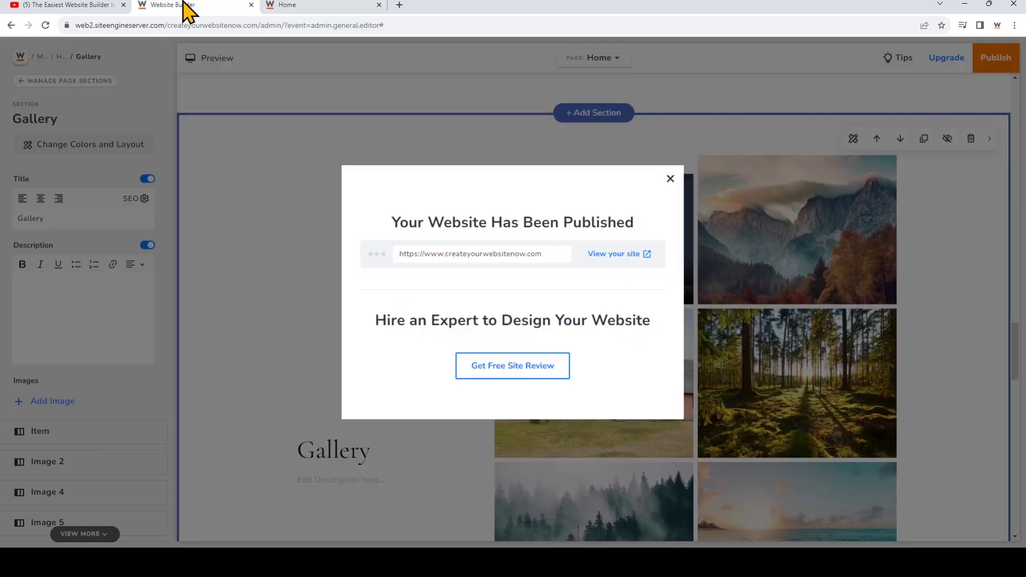
click(669, 179)
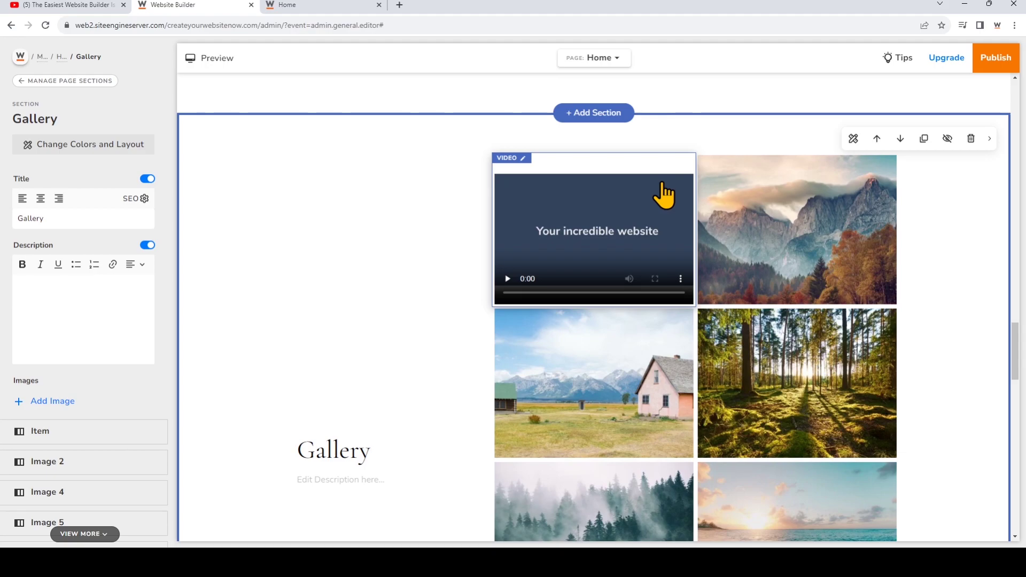
scroll(664, 195, down, 10)
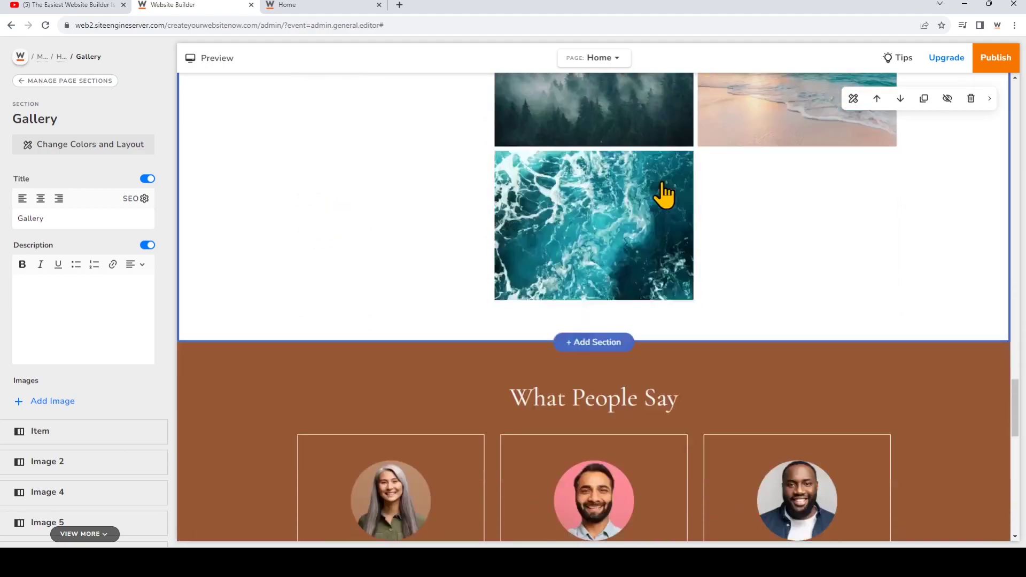
click(603, 273)
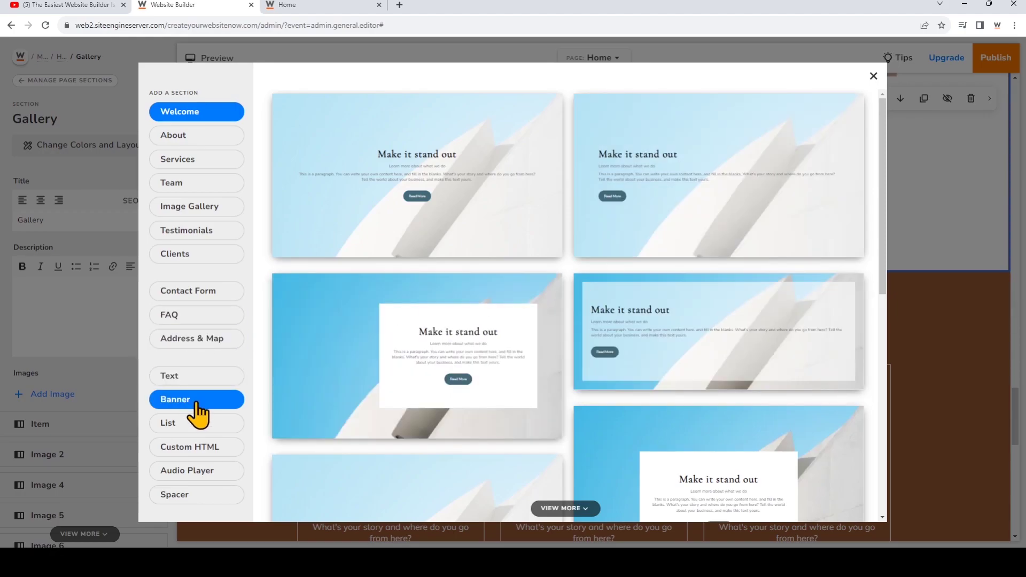
click(195, 404)
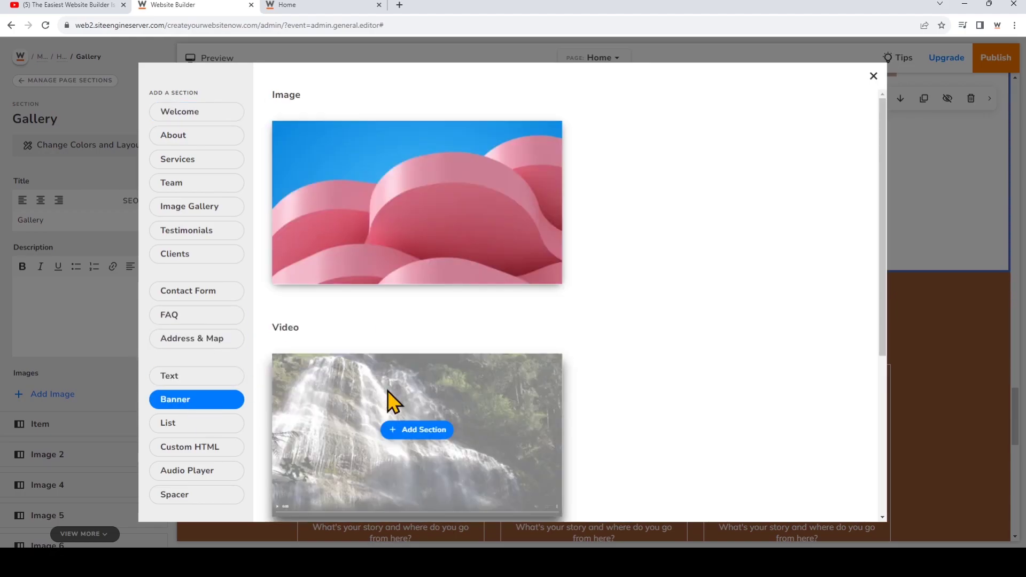
scroll(388, 392, down, 2)
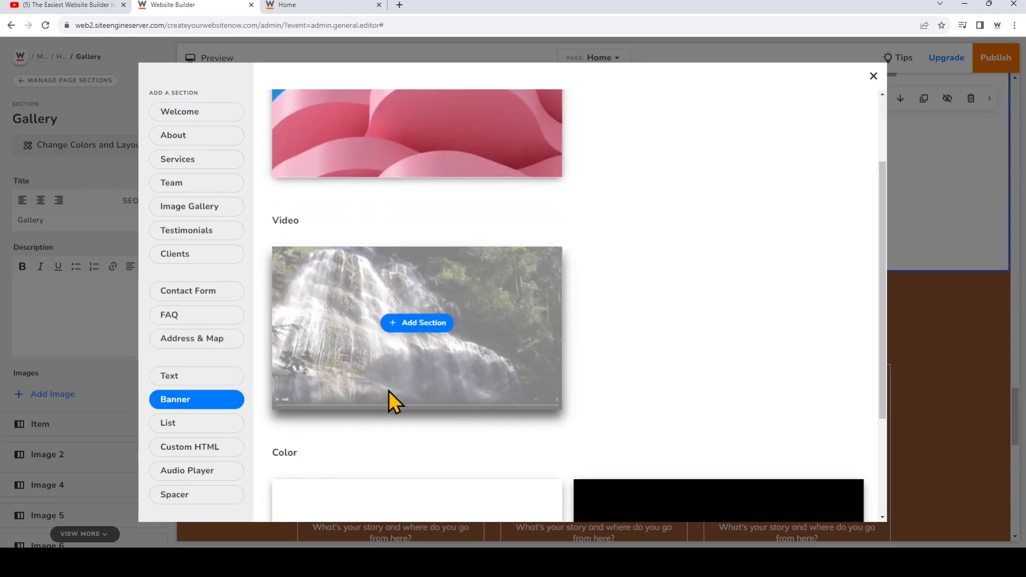
click(428, 322)
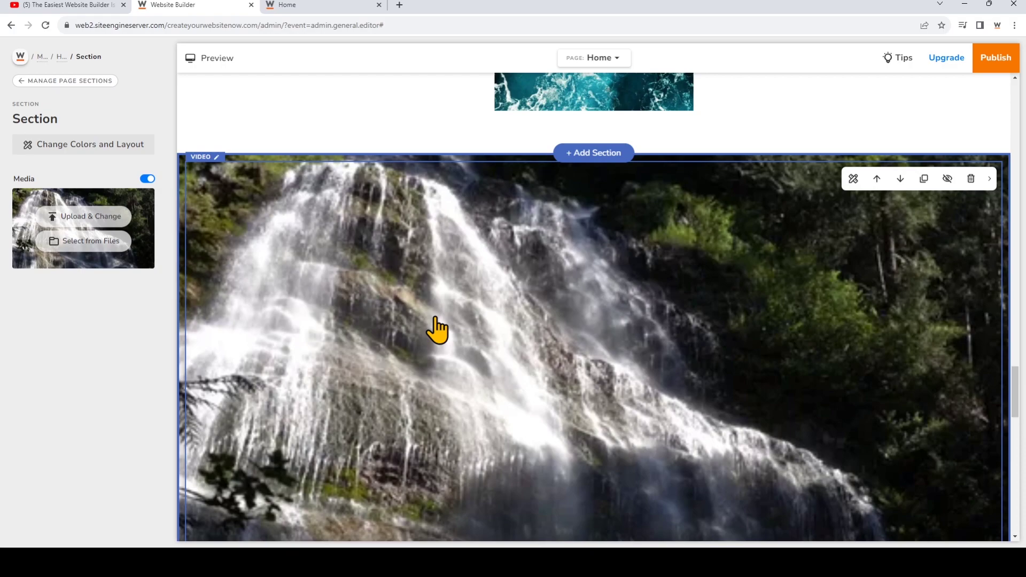
Step: Set the waterfall banner's Section Aspect Ratio to 4:1 and preview the page
click(130, 157)
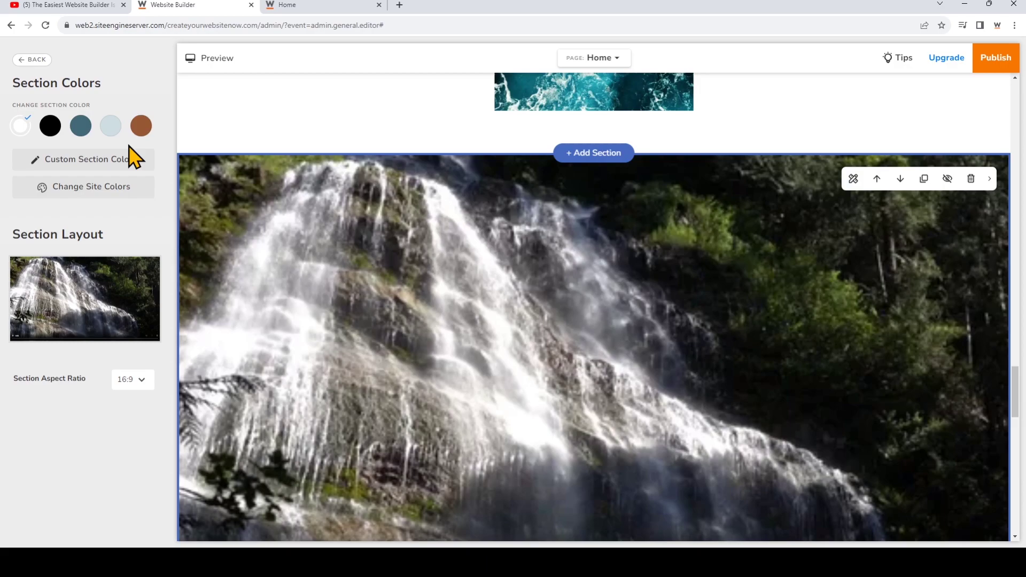
click(130, 398)
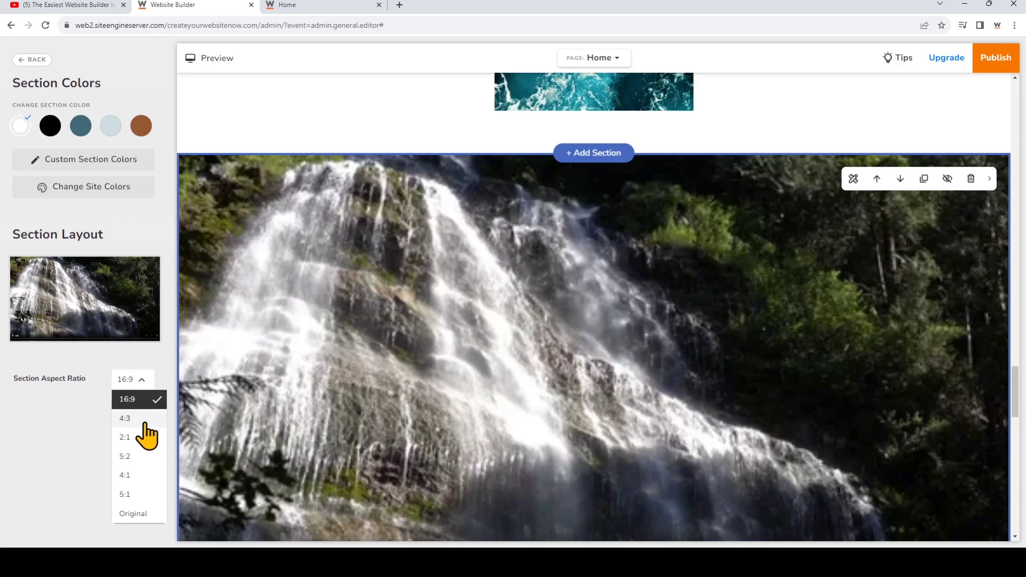
click(145, 422)
click(135, 385)
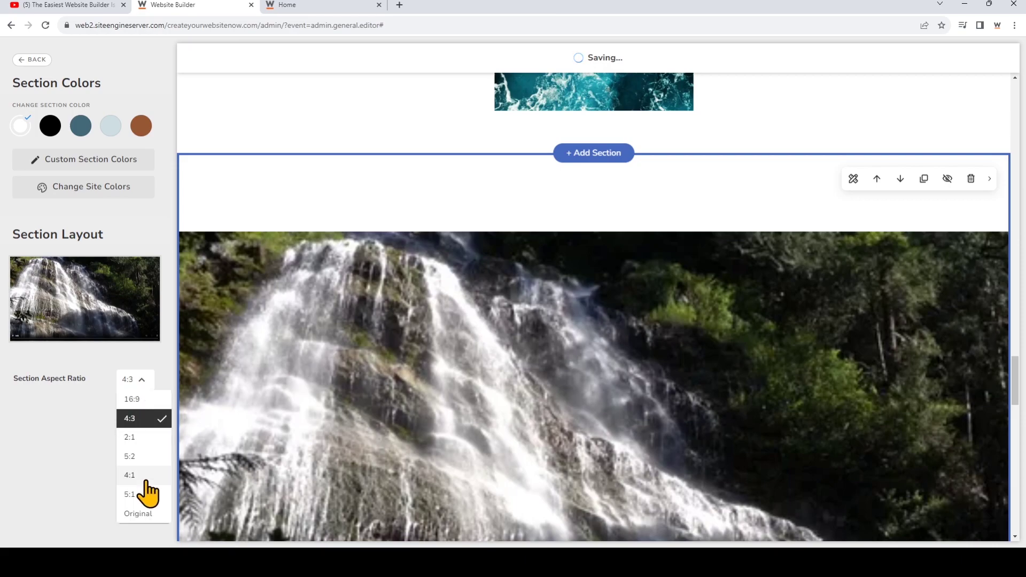
click(146, 487)
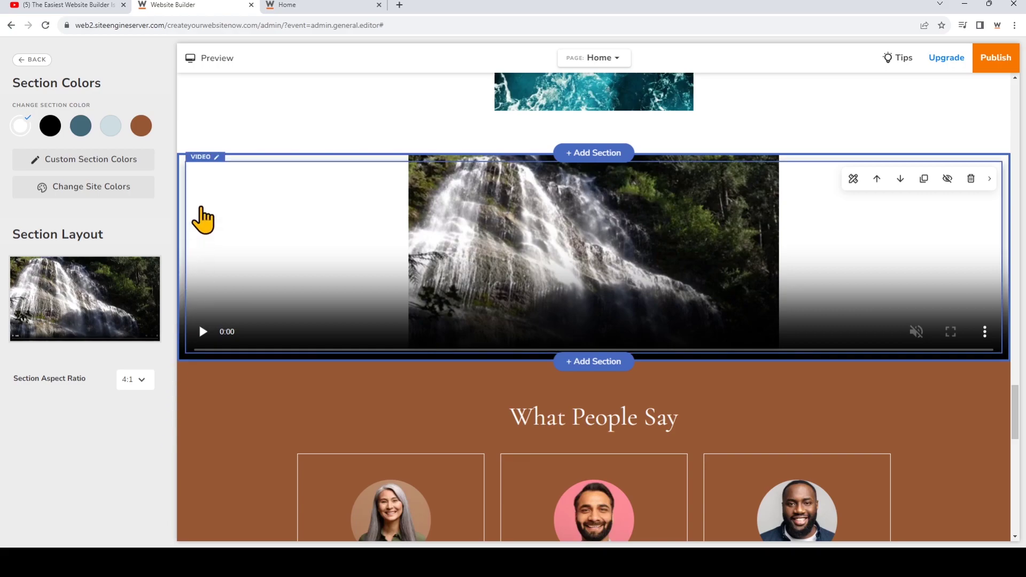
click(227, 59)
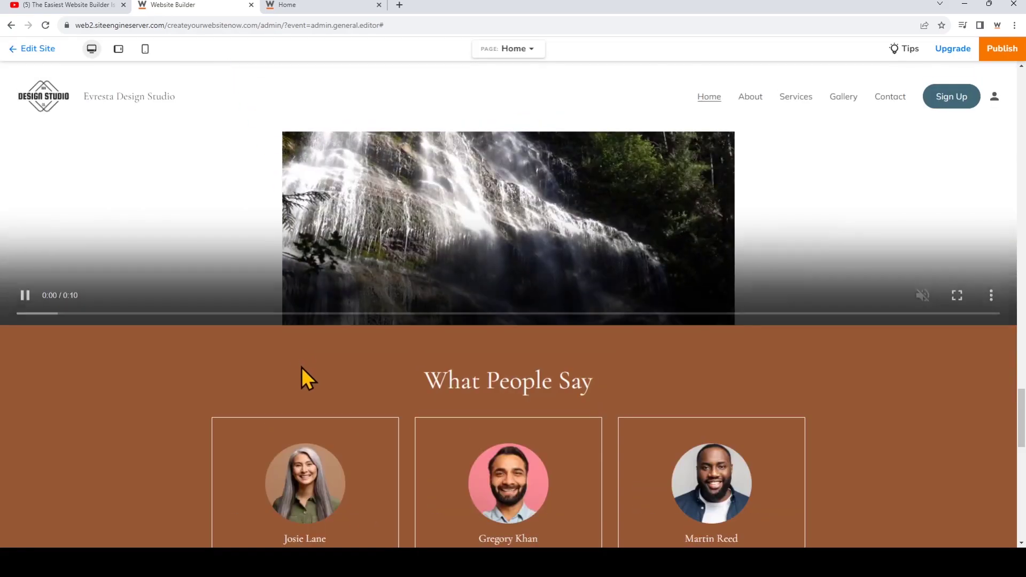
scroll(308, 373, up, 2)
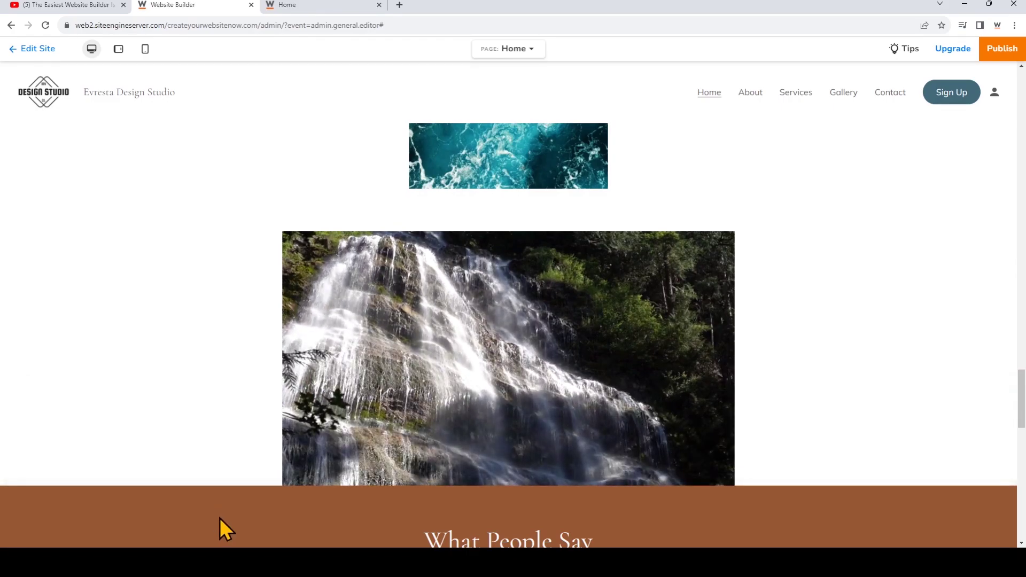
scroll(220, 518, up, 10)
scroll(222, 514, up, 15)
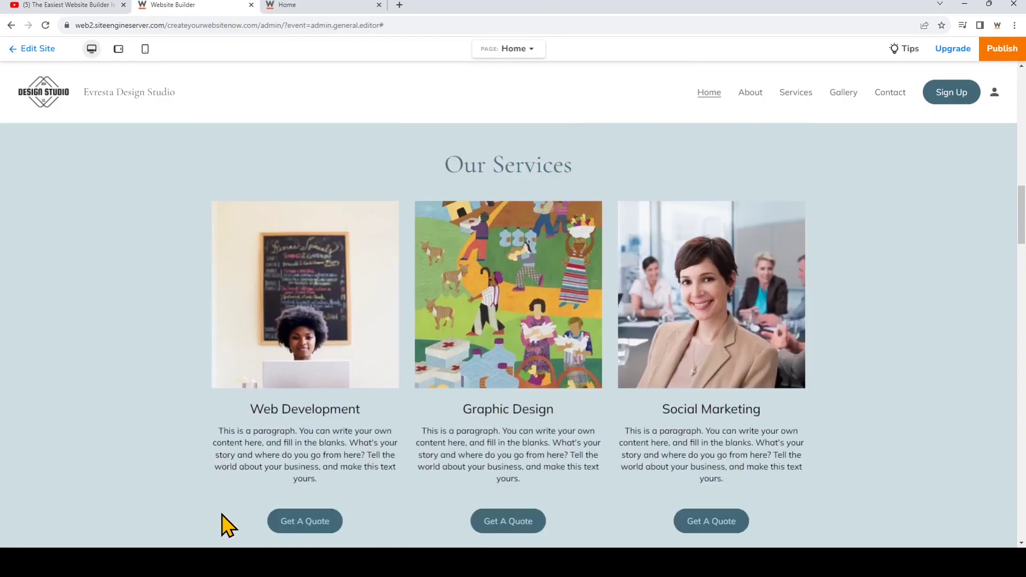